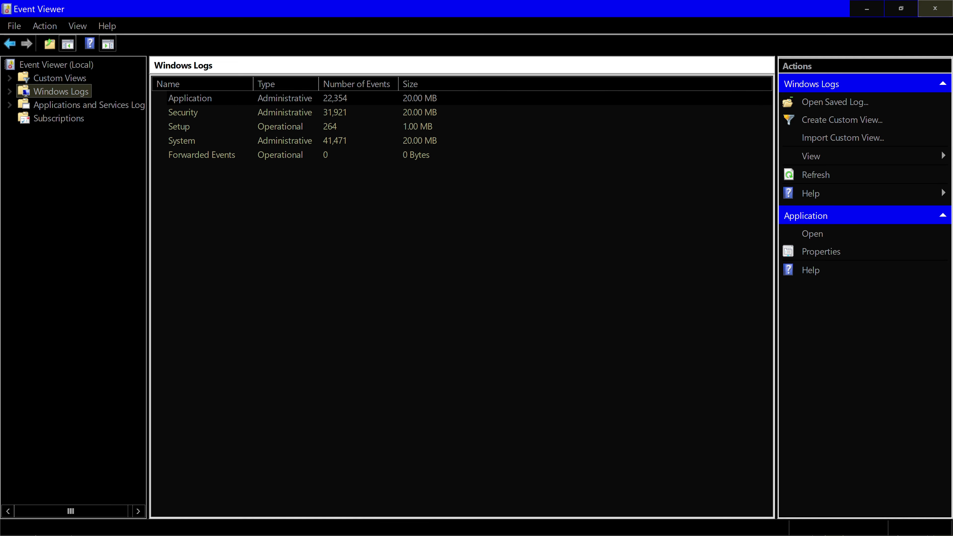
- Close Event Viewer, then bring up the EA app and maximize its window
{"action": "left_click", "coordinate": [935, 8]}
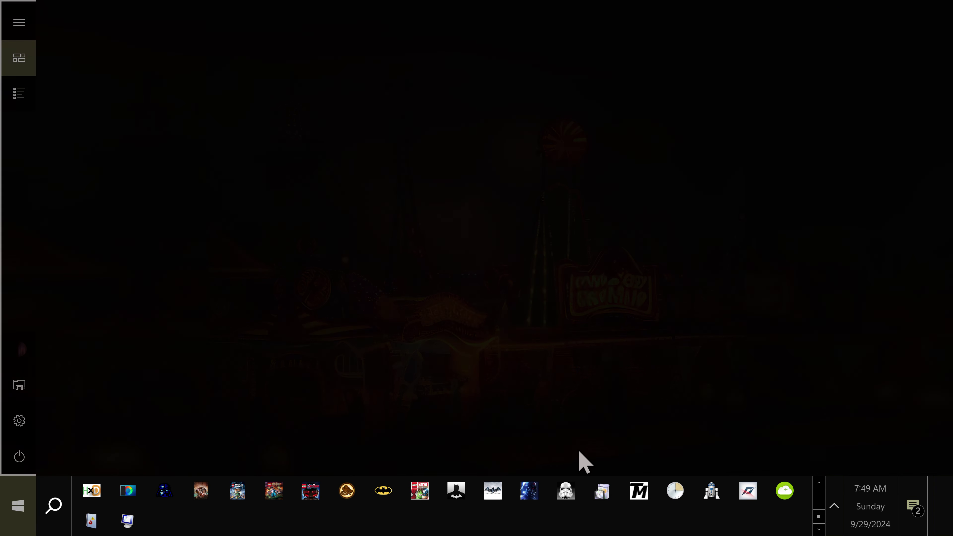
{"action": "scroll", "coordinate": [828, 497], "scroll_direction": "up", "scroll_amount": 2}
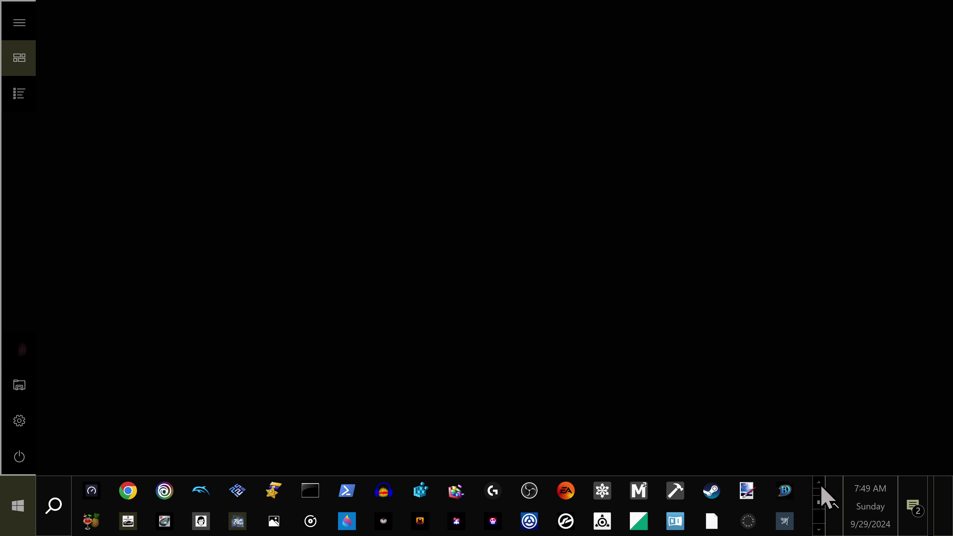
{"action": "left_click", "coordinate": [568, 495]}
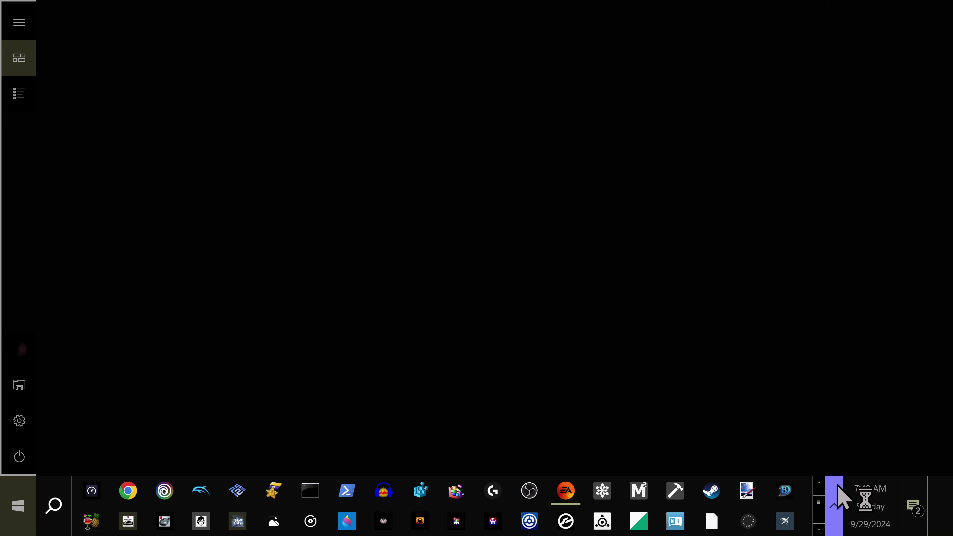
{"action": "scroll", "coordinate": [827, 492], "scroll_direction": "up", "scroll_amount": 1}
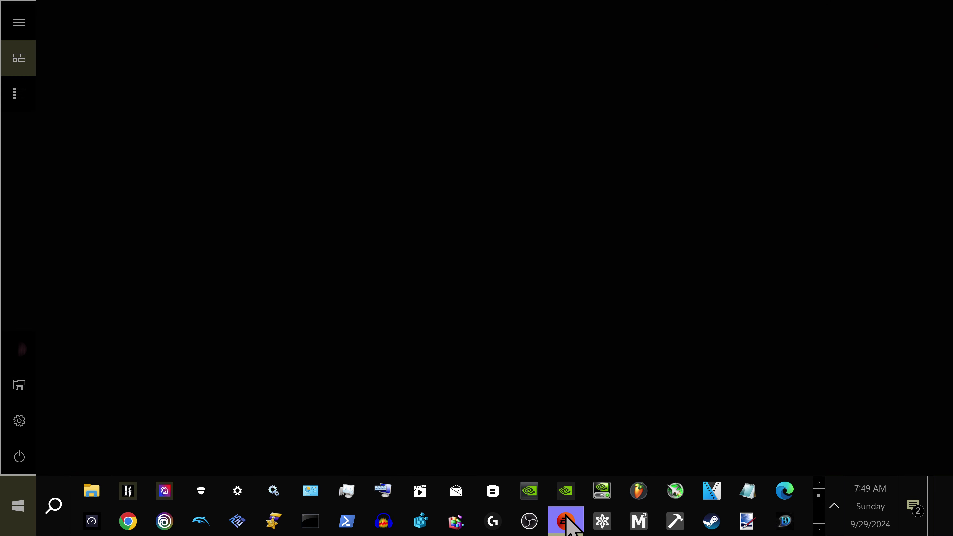
{"action": "mouse_move", "coordinate": [569, 521]}
{"action": "left_click", "coordinate": [566, 470]}
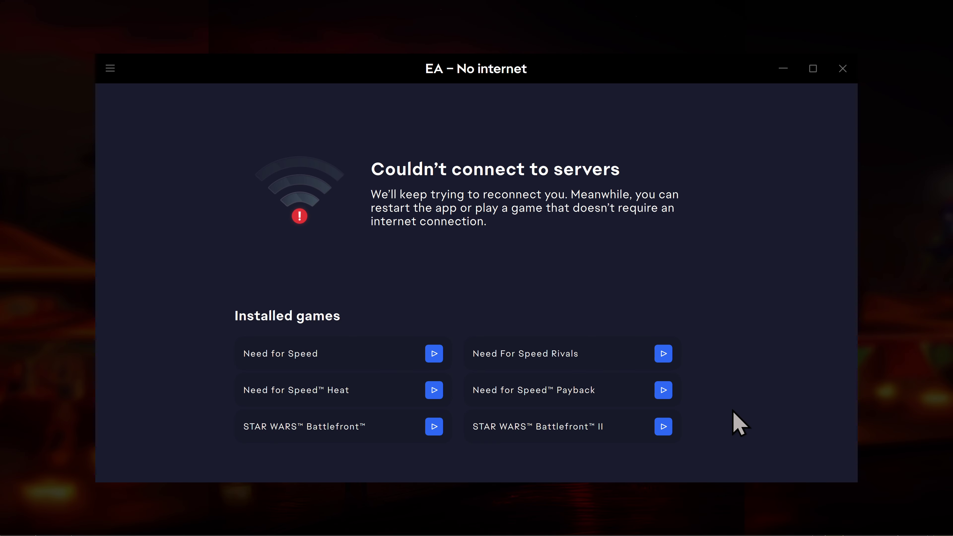
{"action": "left_click", "coordinate": [813, 69]}
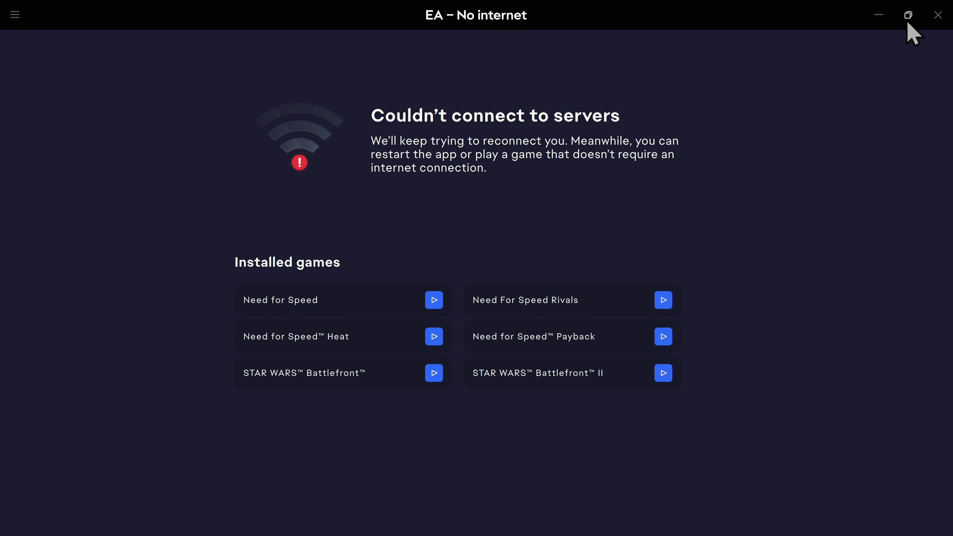
- Close the EA window and quit the EA app completely so it stops running in the background
{"action": "left_click", "coordinate": [938, 15]}
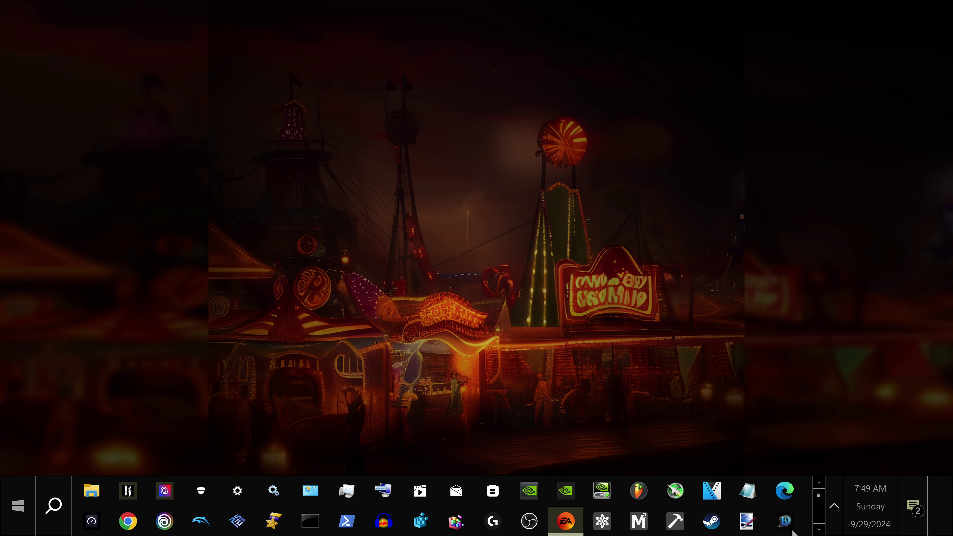
{"action": "left_click", "coordinate": [834, 504]}
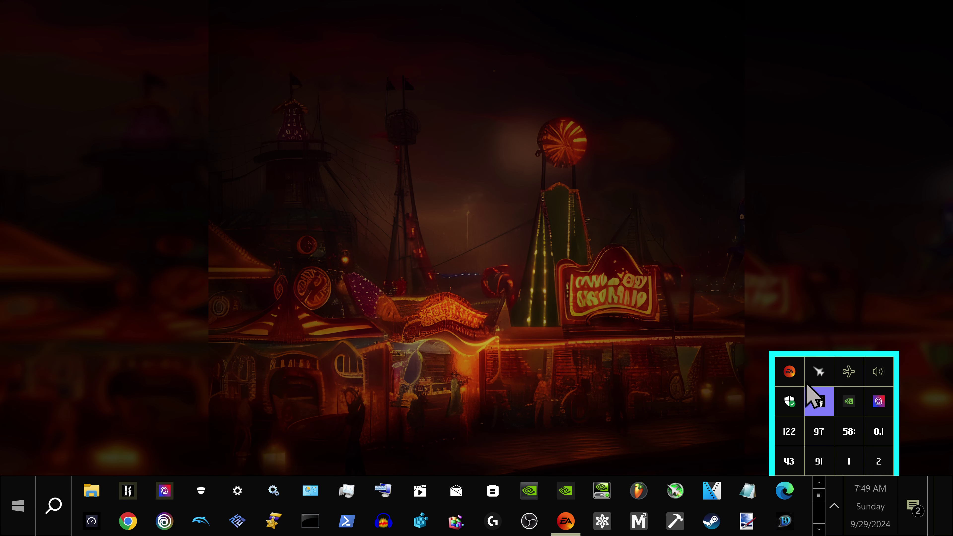
{"action": "right_click", "coordinate": [789, 372]}
{"action": "left_click", "coordinate": [811, 392]}
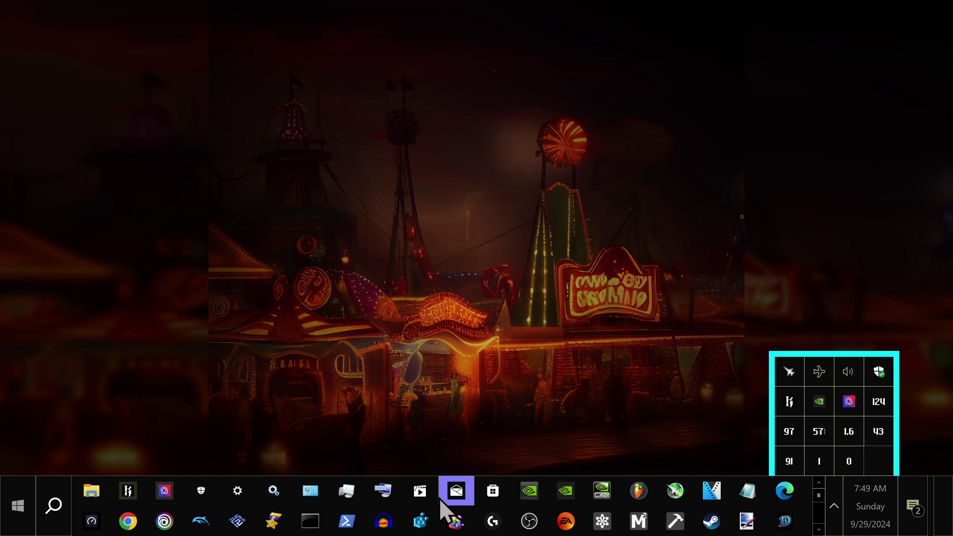
{"action": "left_click", "coordinate": [490, 467]}
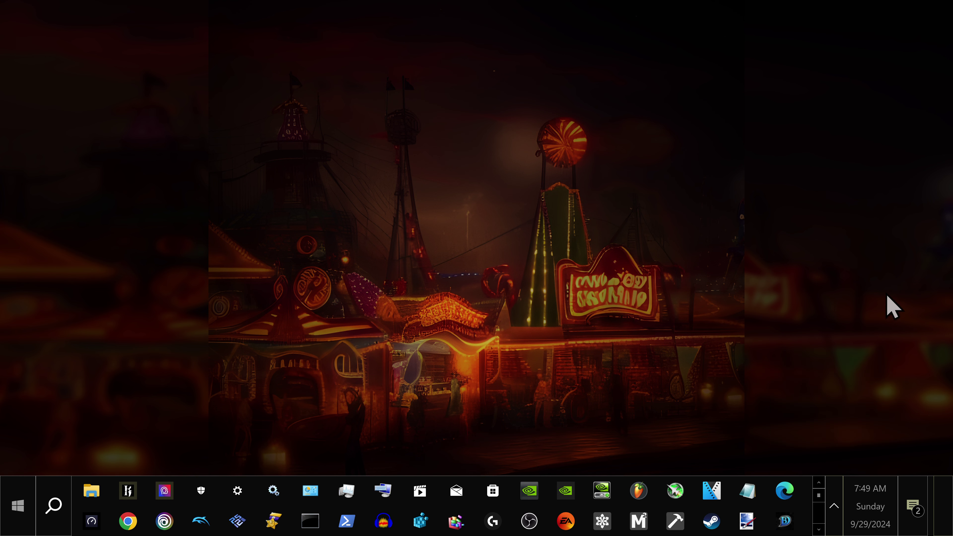
- Bring up Task Manager's pending permission request and allow it to make changes to the device
{"action": "key", "text": "super+Tab"}
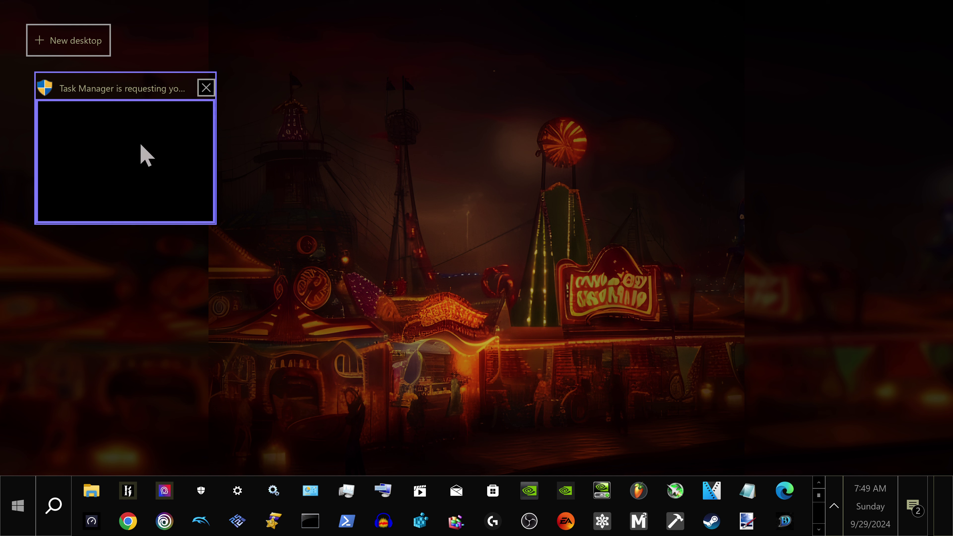
{"action": "left_click", "coordinate": [819, 530]}
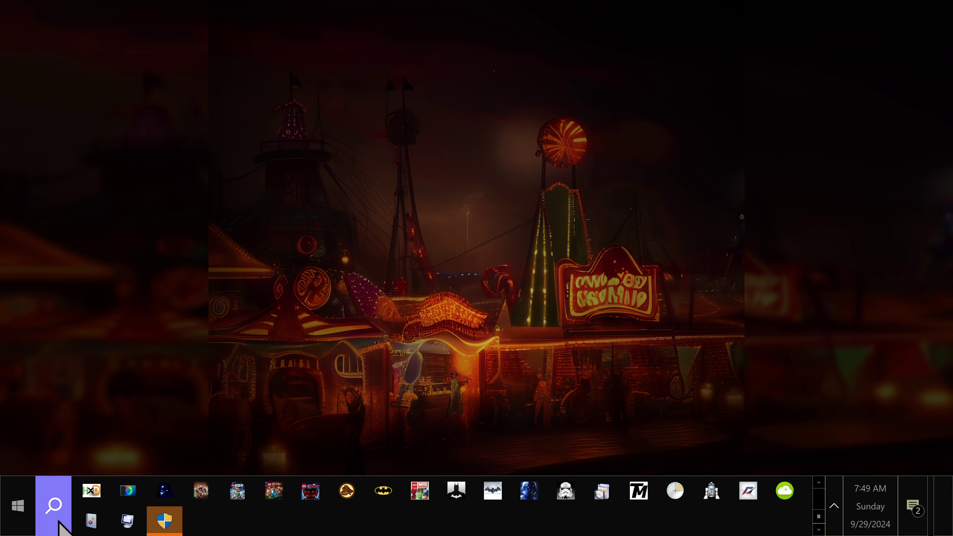
{"action": "mouse_move", "coordinate": [176, 528]}
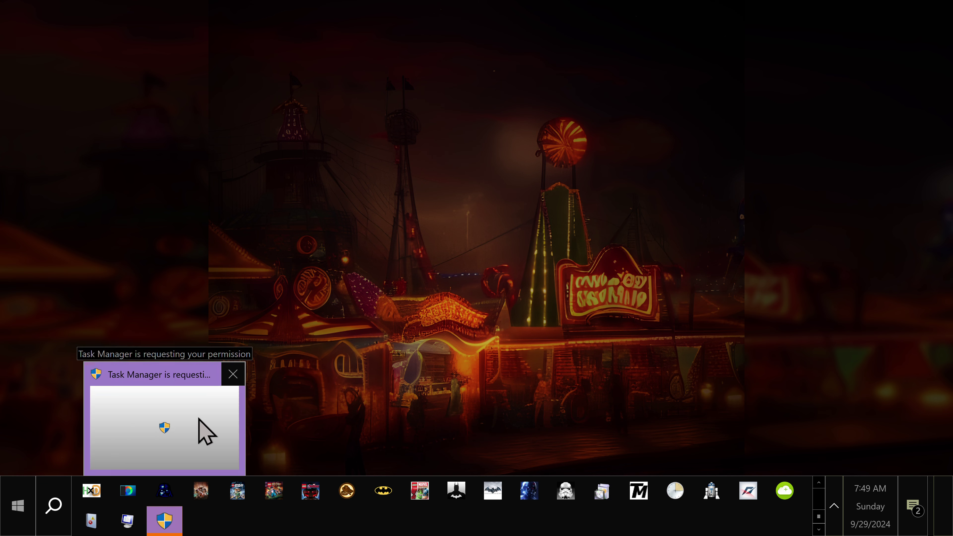
{"action": "left_click", "coordinate": [165, 521]}
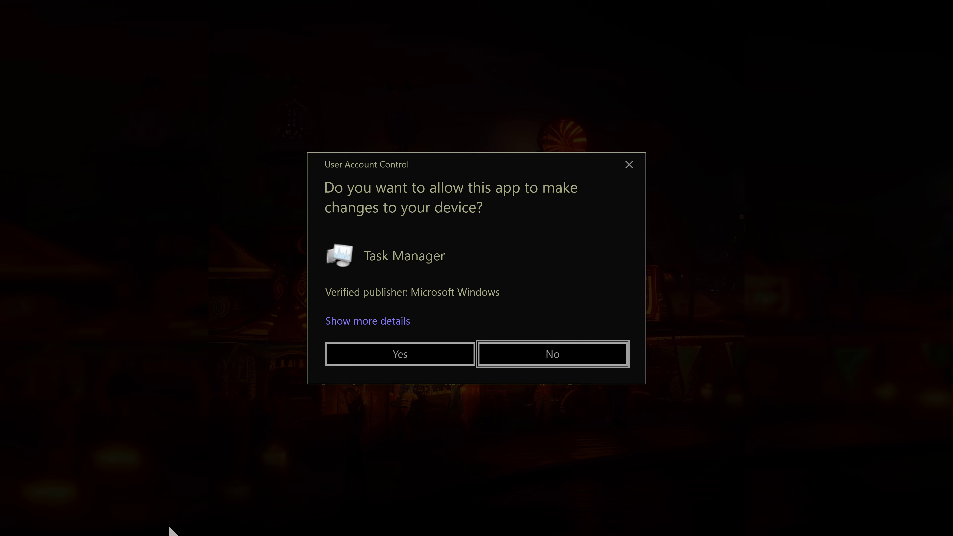
{"action": "key", "text": "Left"}
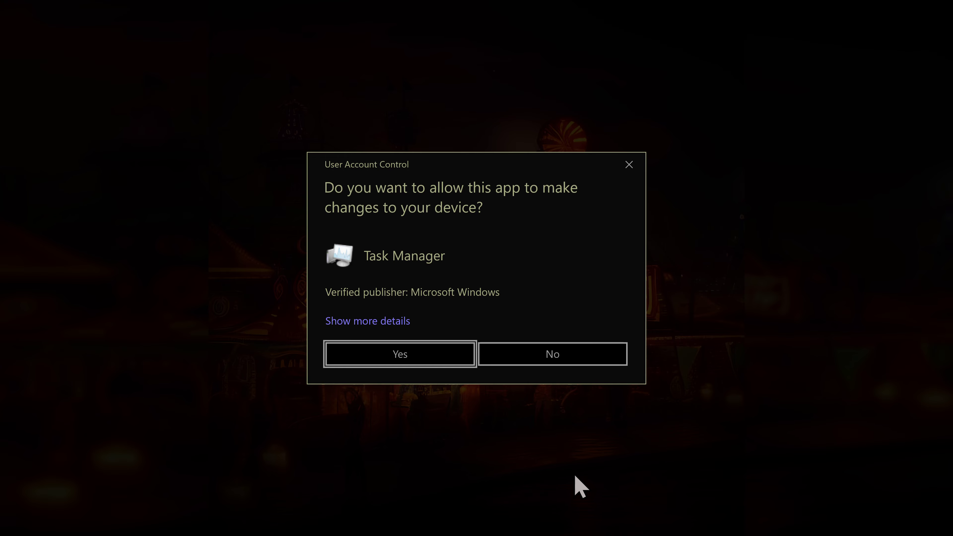
{"action": "key", "text": "Return"}
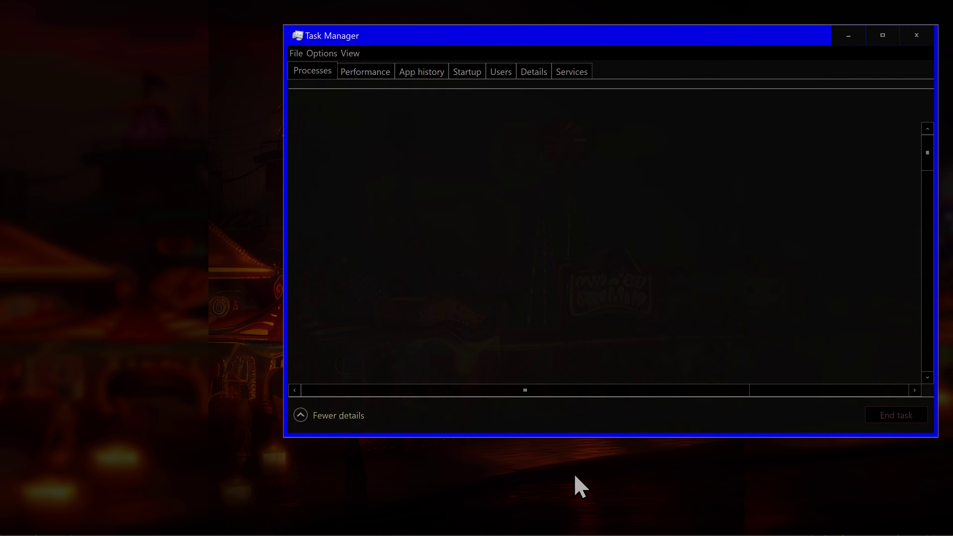
- Maximize Task Manager, review which startup programs are enabled or disabled, and minimize the window
{"action": "left_click", "coordinate": [884, 35]}
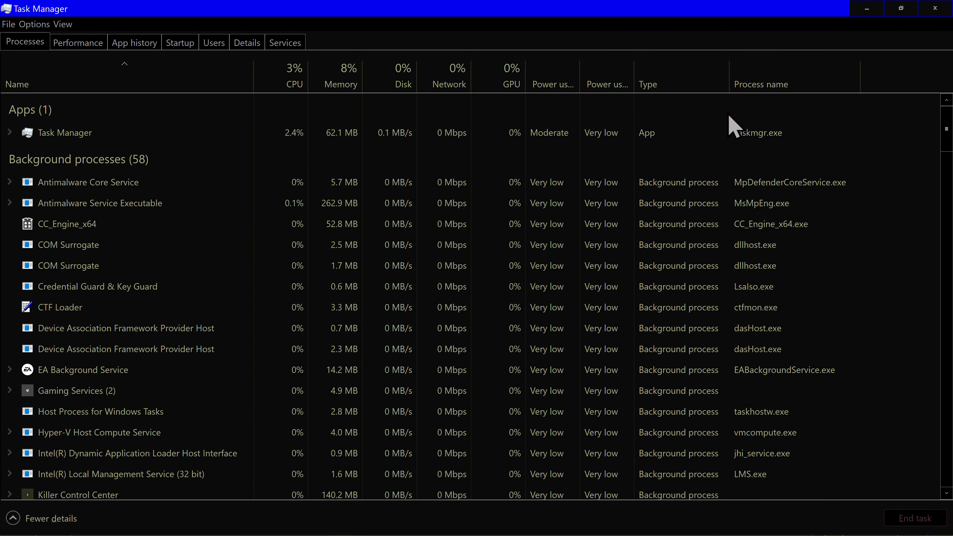
{"action": "left_click", "coordinate": [169, 46]}
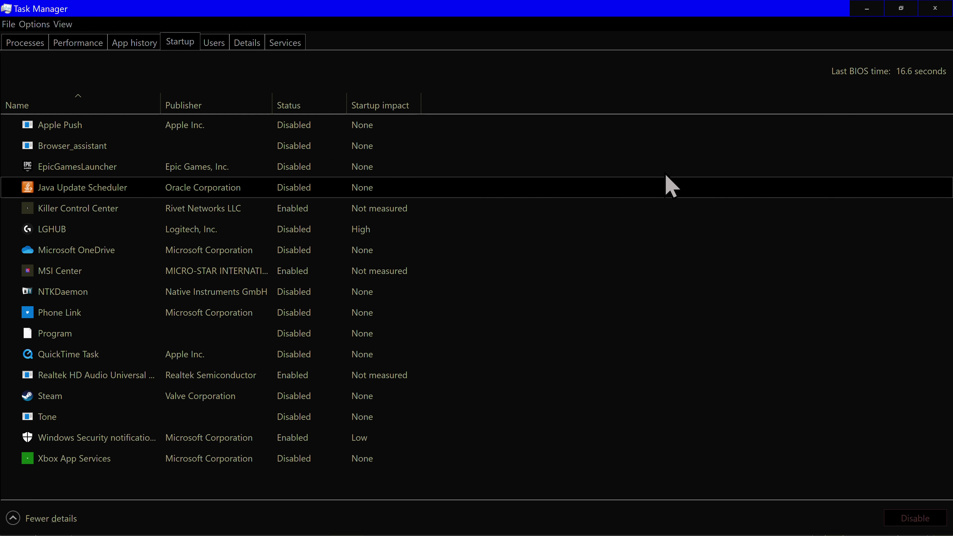
{"action": "left_click", "coordinate": [863, 19]}
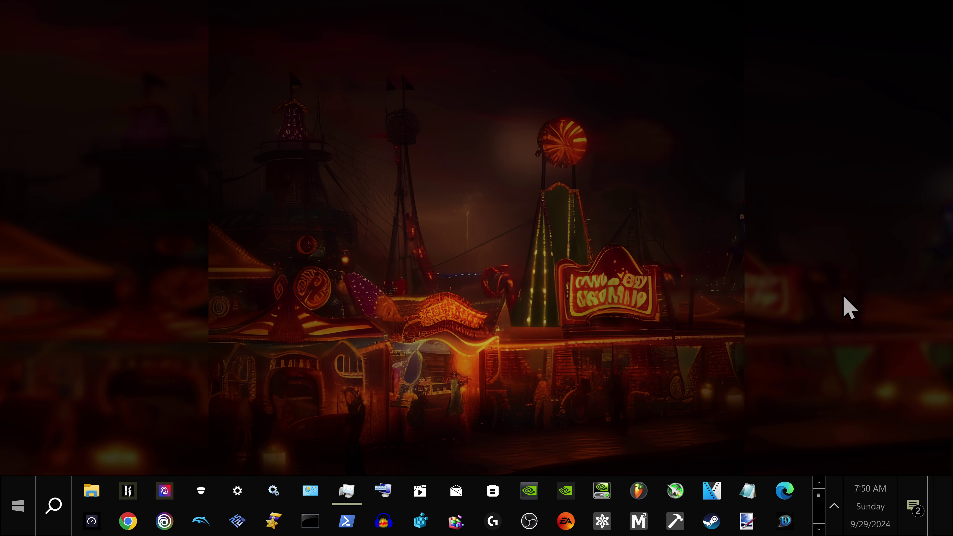
- In the airplane mode settings, switch airplane mode off and back on, and turn on Xbox Wireless
{"action": "left_click", "coordinate": [837, 516]}
{"action": "right_click", "coordinate": [859, 373]}
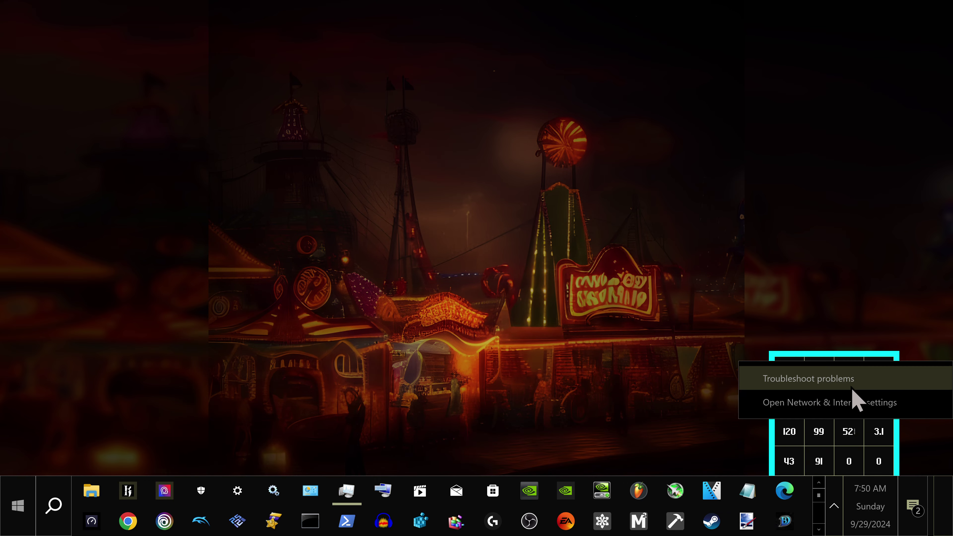
{"action": "left_click", "coordinate": [849, 401]}
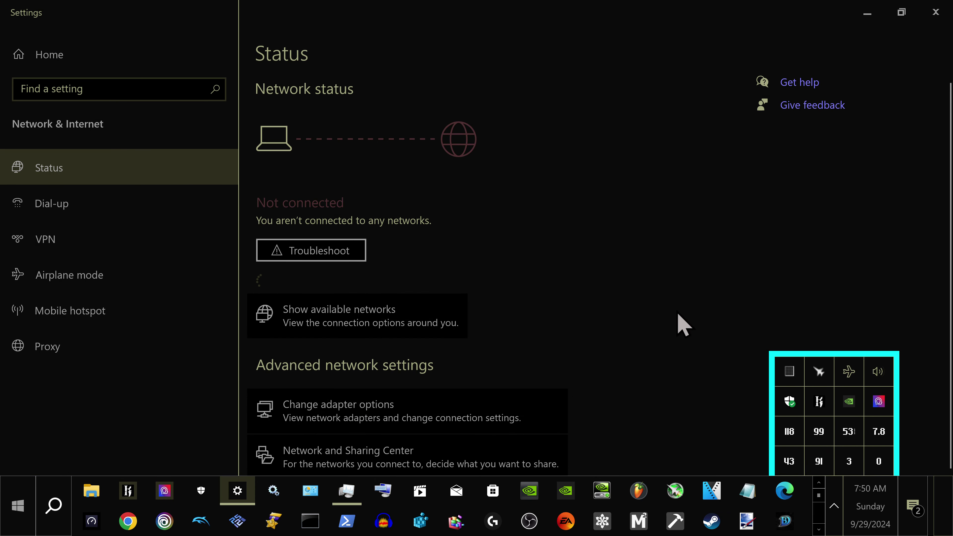
{"action": "left_click", "coordinate": [75, 280]}
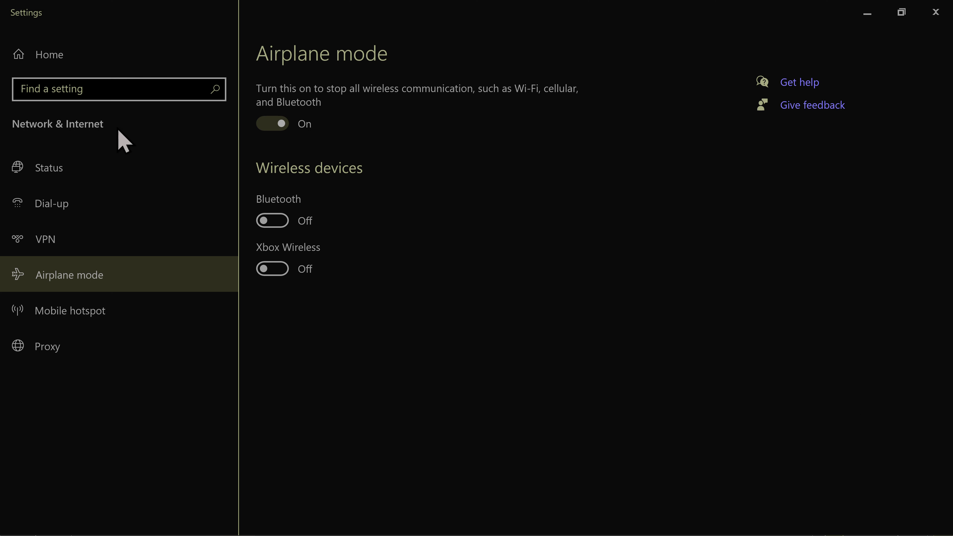
{"action": "left_click", "coordinate": [280, 124]}
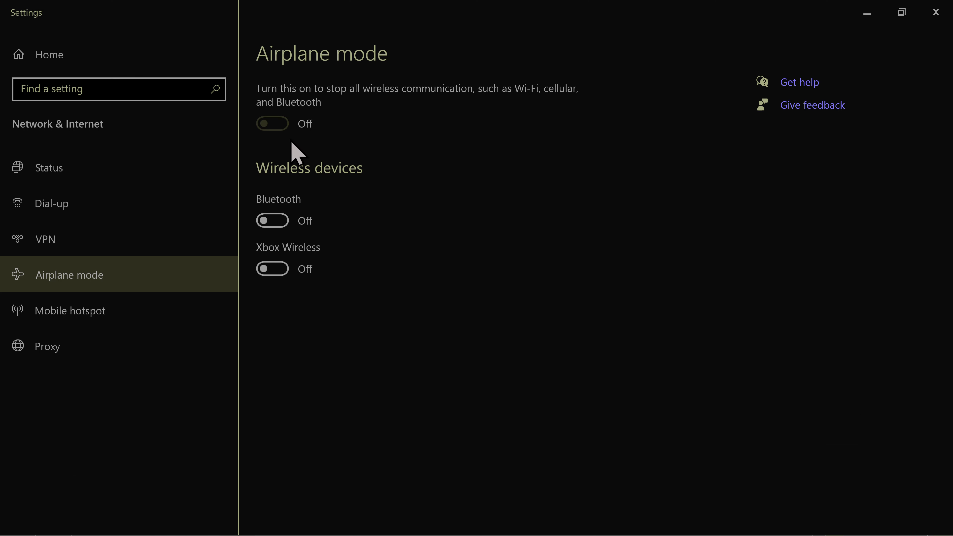
{"action": "left_click", "coordinate": [281, 122]}
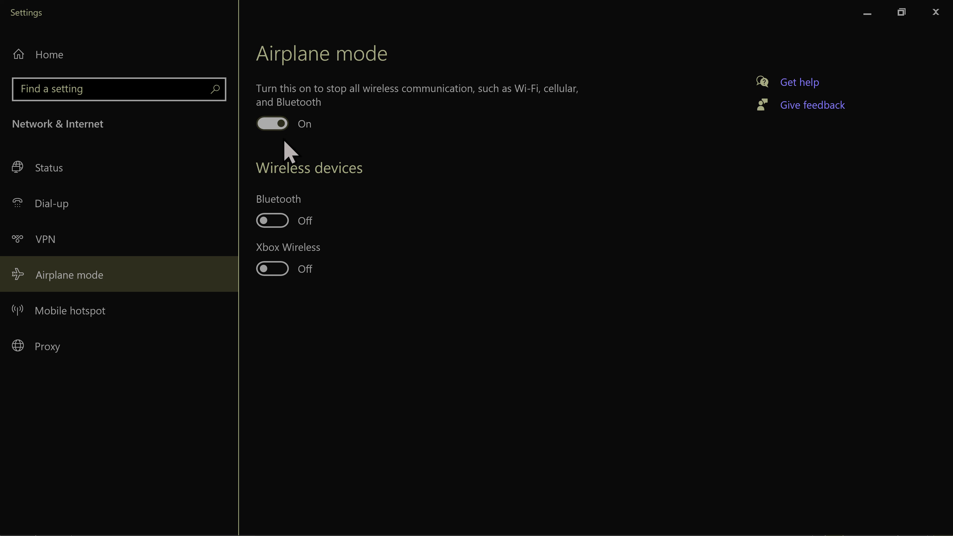
{"action": "left_click", "coordinate": [277, 274]}
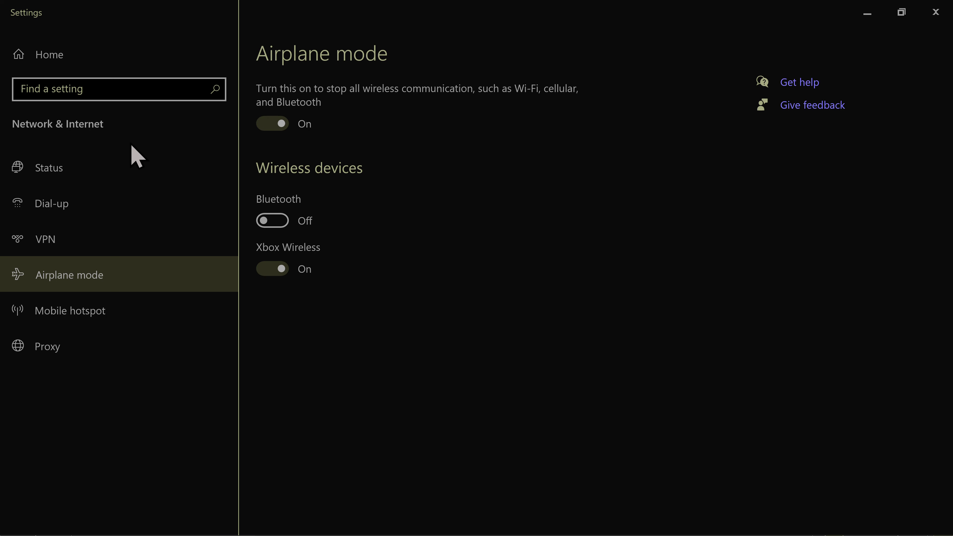
- Search the settings for "BAR", open the Game bar shortcuts result, enable Game Bar, and minimize the settings window
{"action": "left_click", "coordinate": [96, 91]}
{"action": "type", "text": "BAR"}
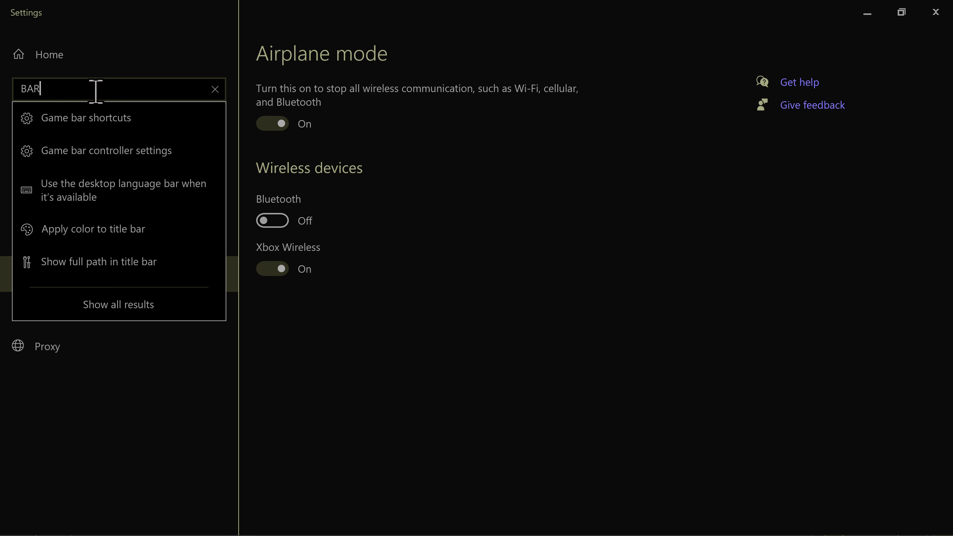
{"action": "left_click", "coordinate": [93, 119]}
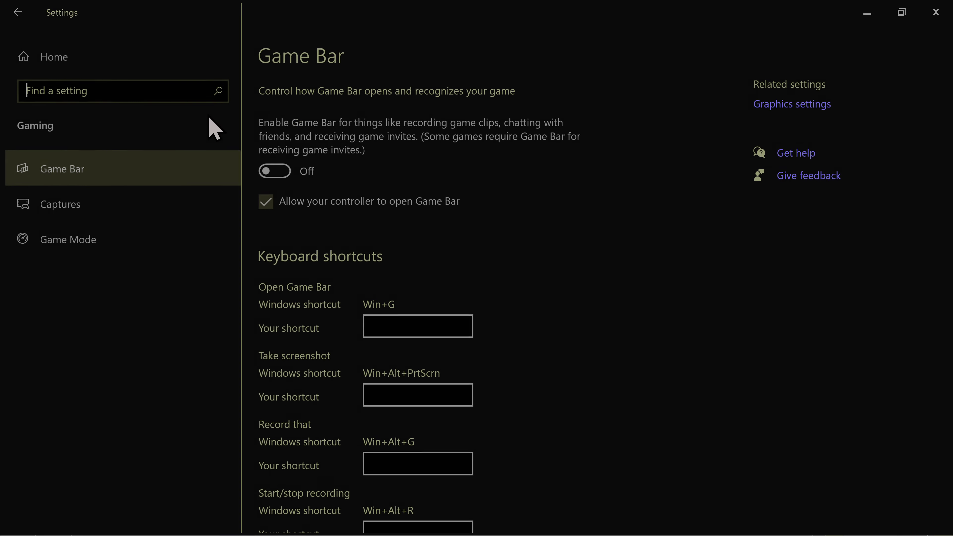
{"action": "left_click", "coordinate": [271, 172]}
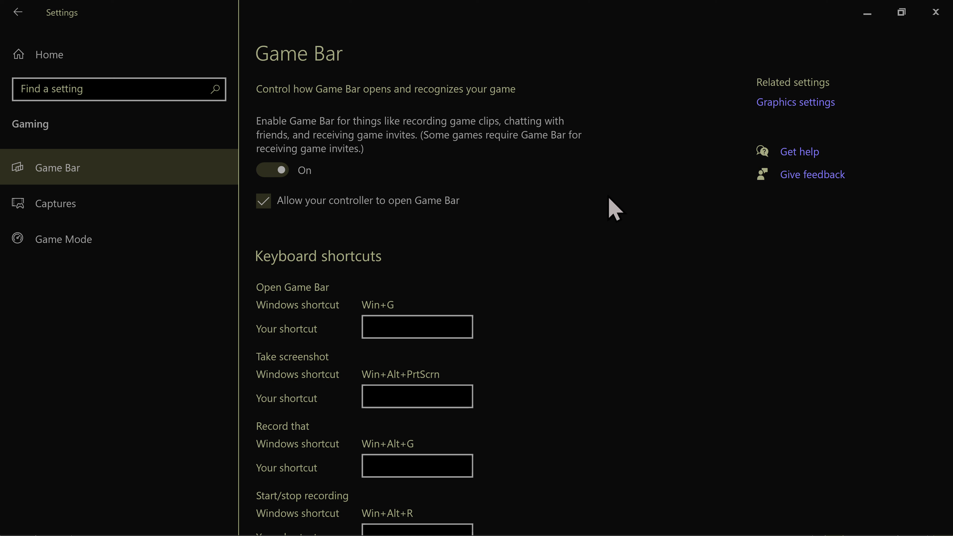
{"action": "key", "text": "Tab"}
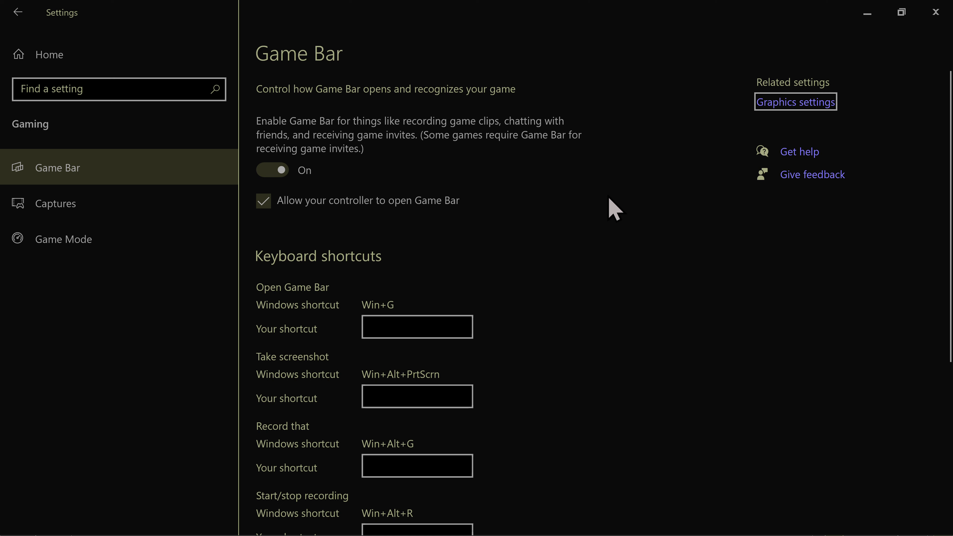
{"action": "key", "text": "Tab"}
{"action": "left_click", "coordinate": [865, 14]}
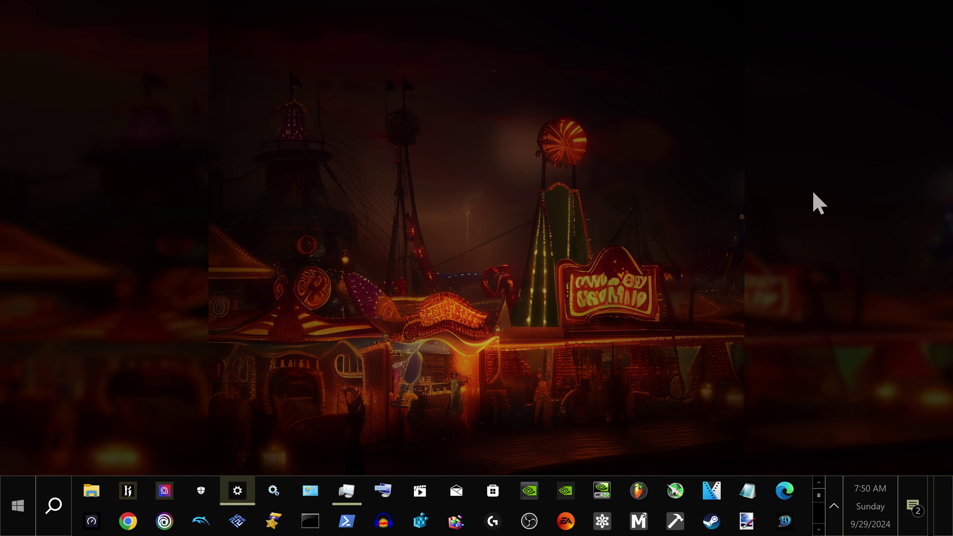
- Open the Game Bar overlay, dismiss its What's New window to view the widgets, and close the overlay
{"action": "key", "text": "super+g"}
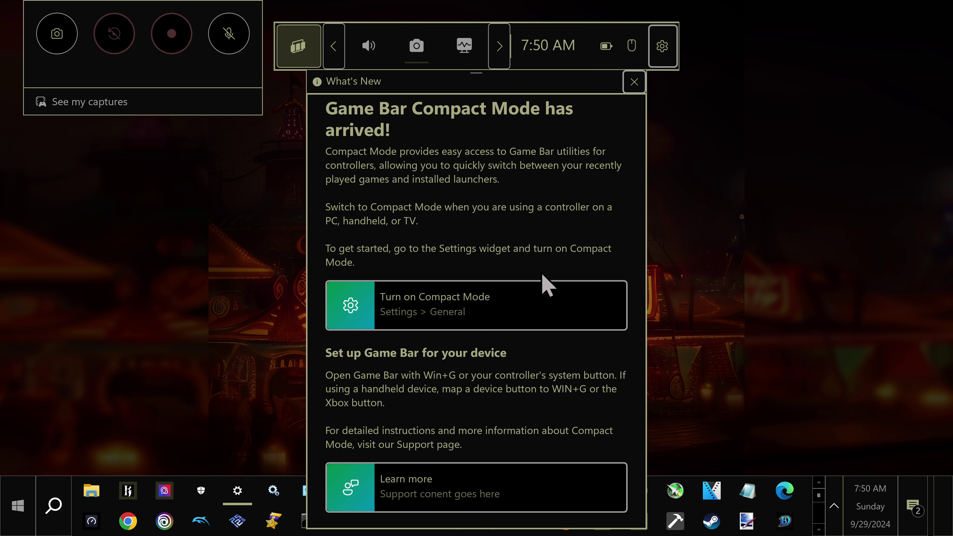
{"action": "left_click", "coordinate": [635, 82]}
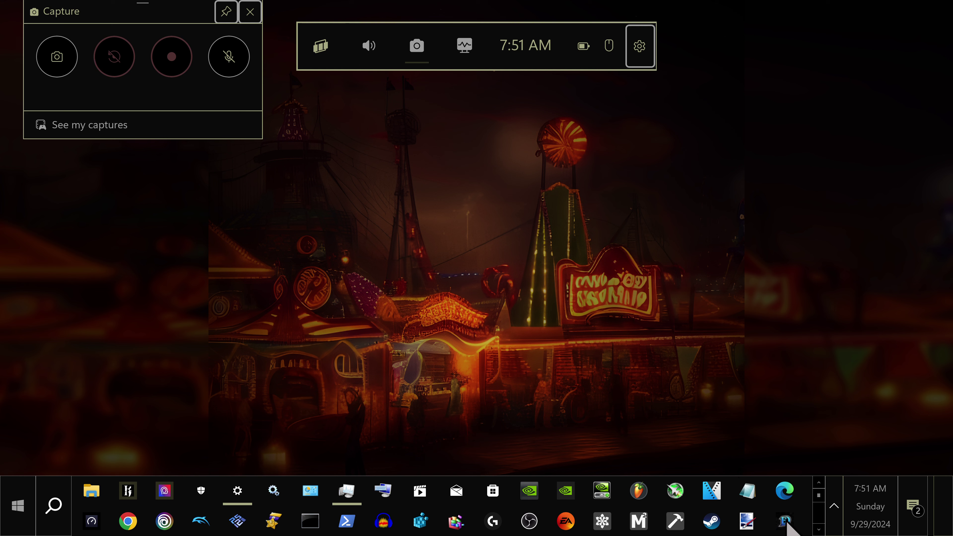
{"action": "key", "text": "super+g"}
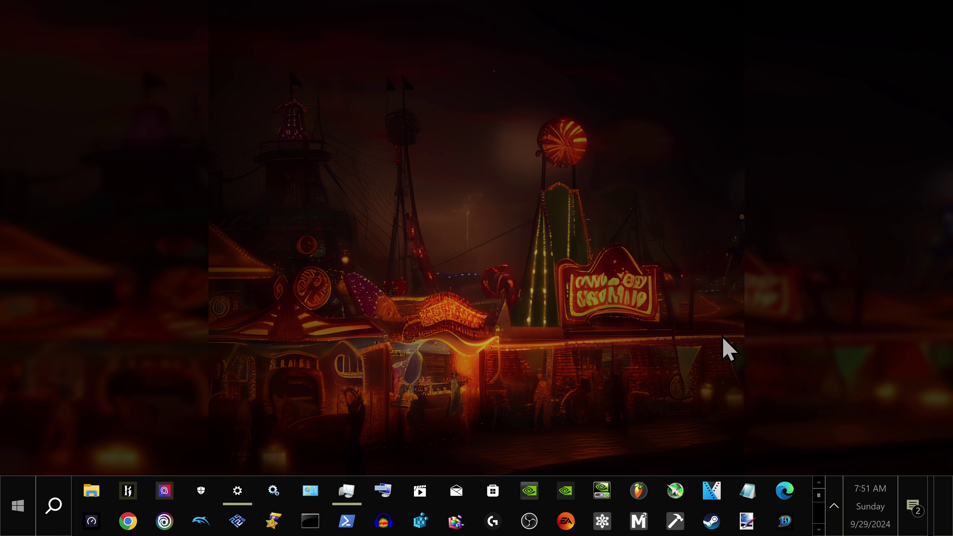
- Return to the Game Bar settings, turn Game Bar off, and close the settings window
{"action": "left_click", "coordinate": [238, 490]}
{"action": "left_click", "coordinate": [276, 170]}
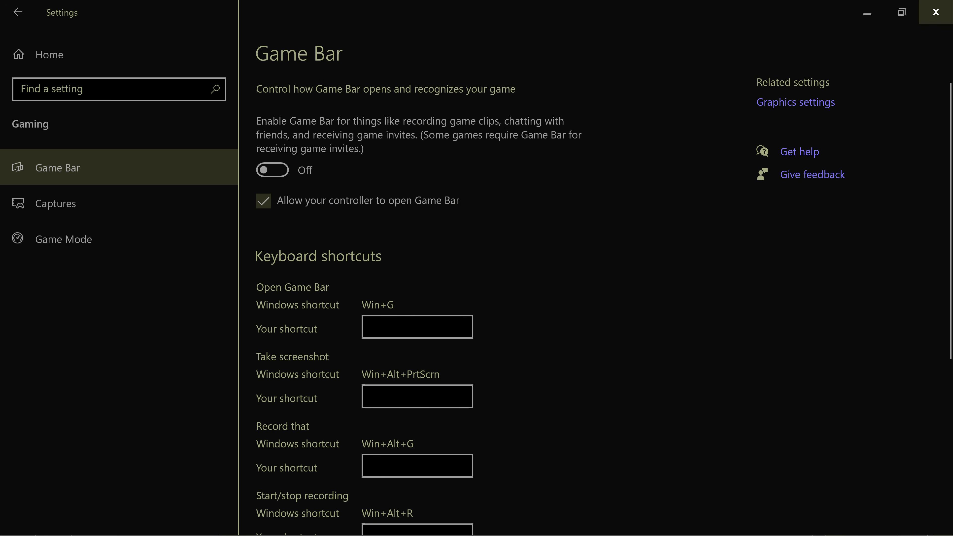
{"action": "left_click", "coordinate": [935, 12]}
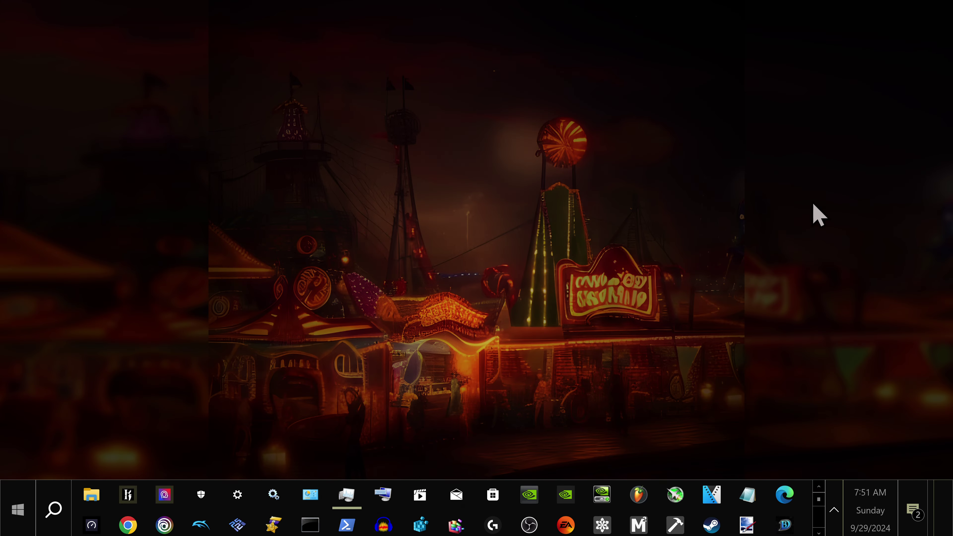
- Start Frosty Mod Manager and open the NVIDIA Control Panel
{"action": "left_click", "coordinate": [787, 523]}
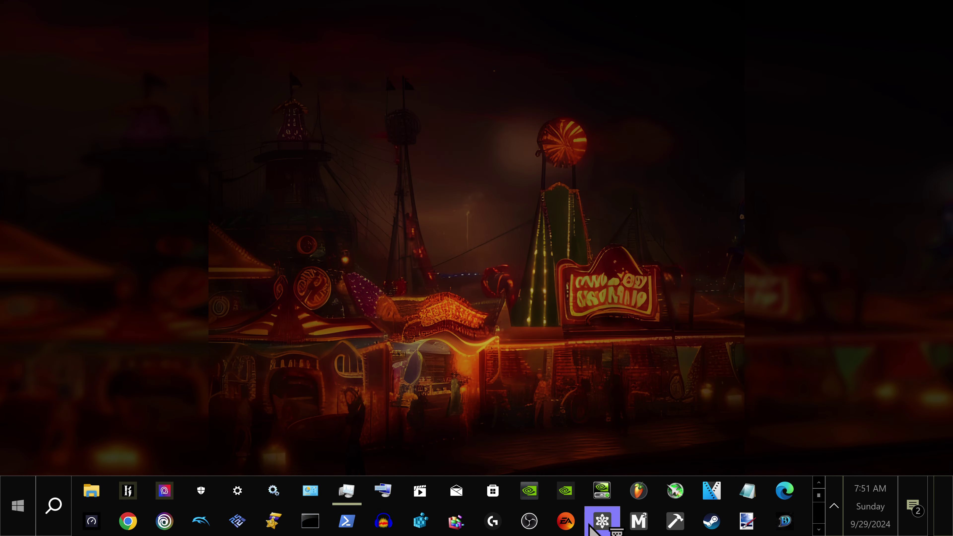
{"action": "left_click", "coordinate": [642, 523]}
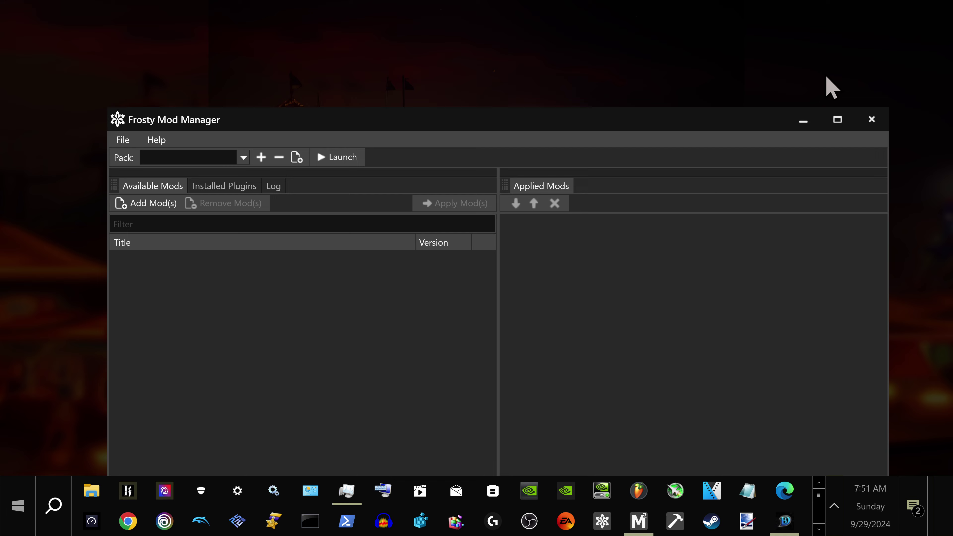
{"action": "mouse_move", "coordinate": [674, 517]}
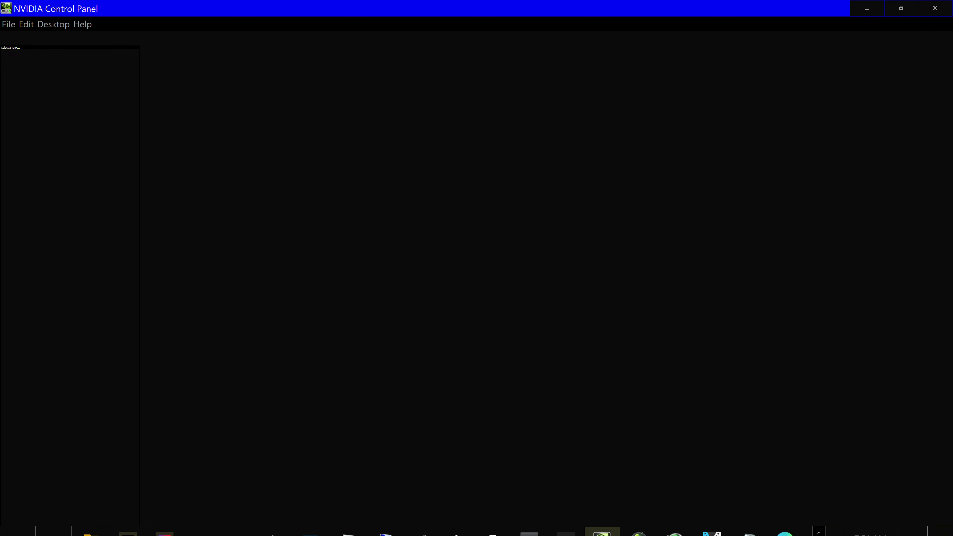
- Open the SSD 2 (500 GB) drive in File Explorer and lower the system volume to 30
{"action": "left_click", "coordinate": [94, 490]}
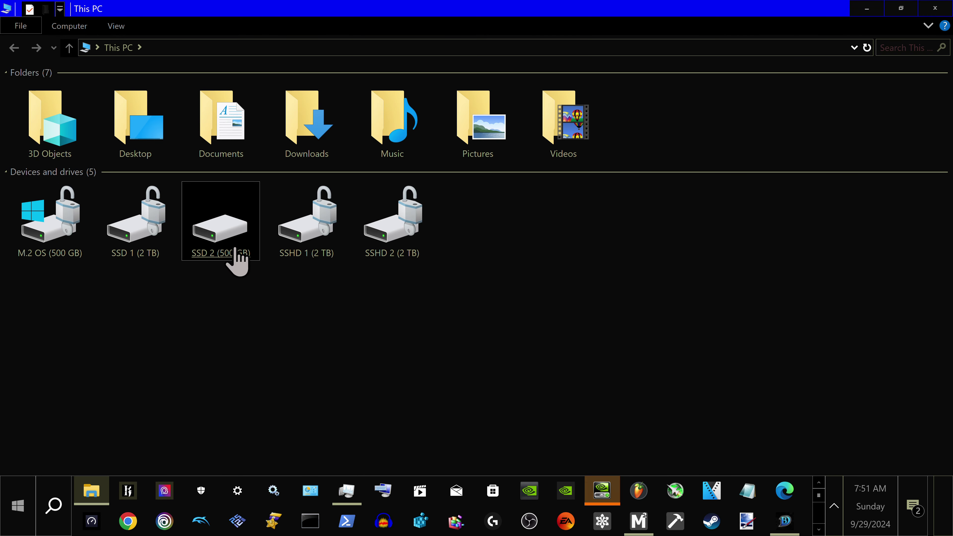
{"action": "double_click", "coordinate": [238, 259]}
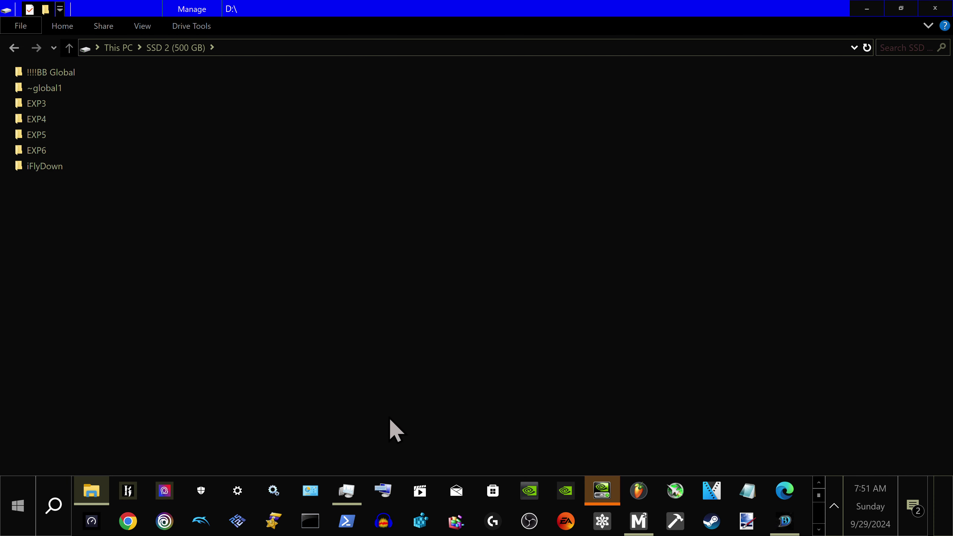
{"action": "key", "text": "XF86AudioLowerVolume"}
{"action": "key", "text": "XF86AudioLowerVolume"}
{"action": "key", "text": "XF86AudioLowerVolume"}
{"action": "key", "text": "XF86AudioLowerVolume"}
{"action": "key", "text": "XF86AudioLowerVolume"}
{"action": "key", "text": "XF86AudioLowerVolume"}
{"action": "key", "text": "XF86AudioLowerVolume"}
{"action": "key", "text": "XF86AudioLowerVolume"}
{"action": "key", "text": "XF86AudioLowerVolume"}
{"action": "key", "text": "XF86AudioLowerVolume"}
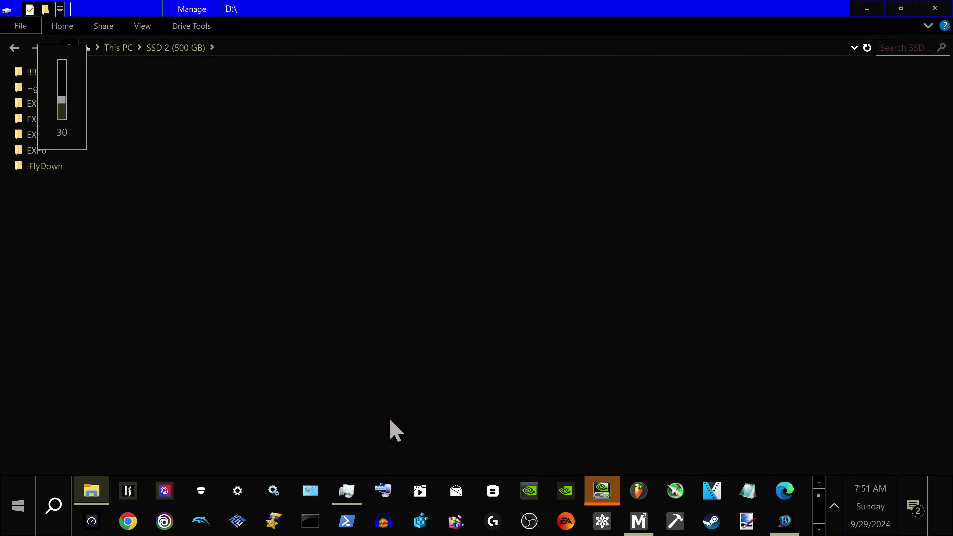
- Go back to This PC, open SteamLibrary on SSHD 2 (2 TB), and try to open steam.dll, dismissing the system file notice
{"action": "left_click", "coordinate": [14, 47]}
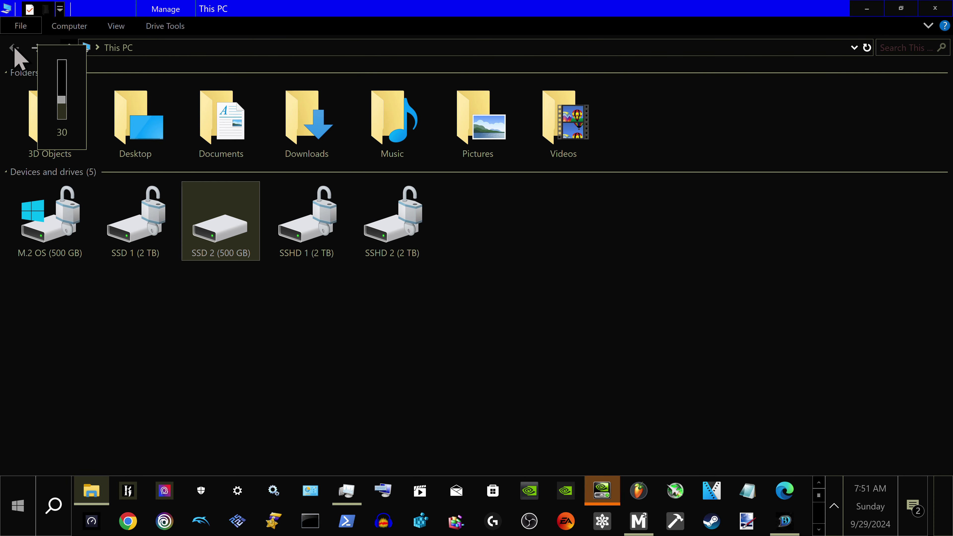
{"action": "left_click", "coordinate": [32, 47]}
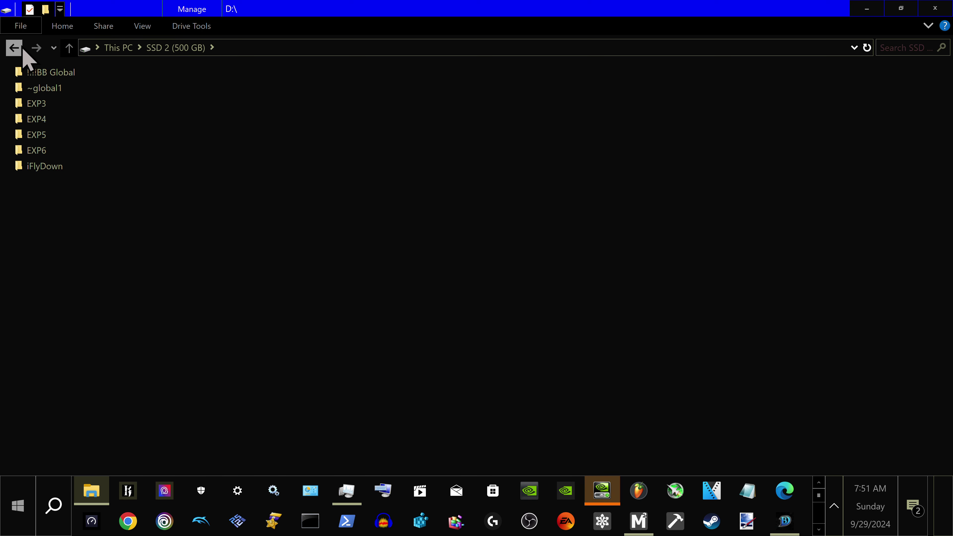
{"action": "left_click", "coordinate": [13, 48]}
{"action": "double_click", "coordinate": [391, 254]}
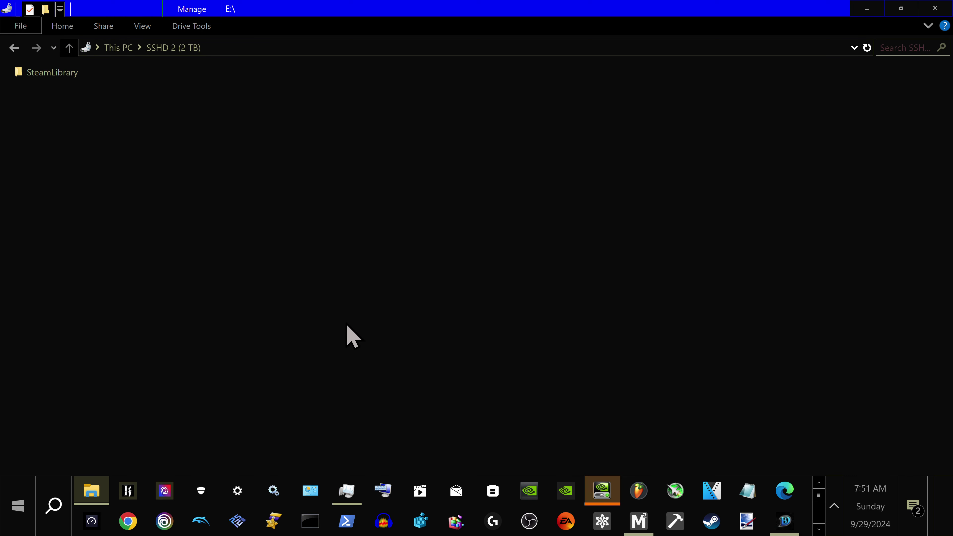
{"action": "double_click", "coordinate": [53, 73]}
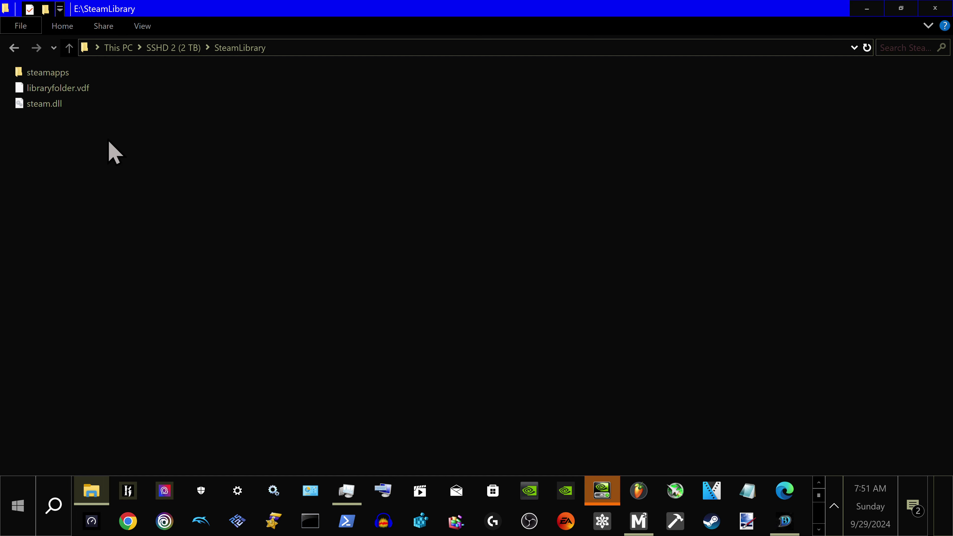
{"action": "double_click", "coordinate": [25, 103]}
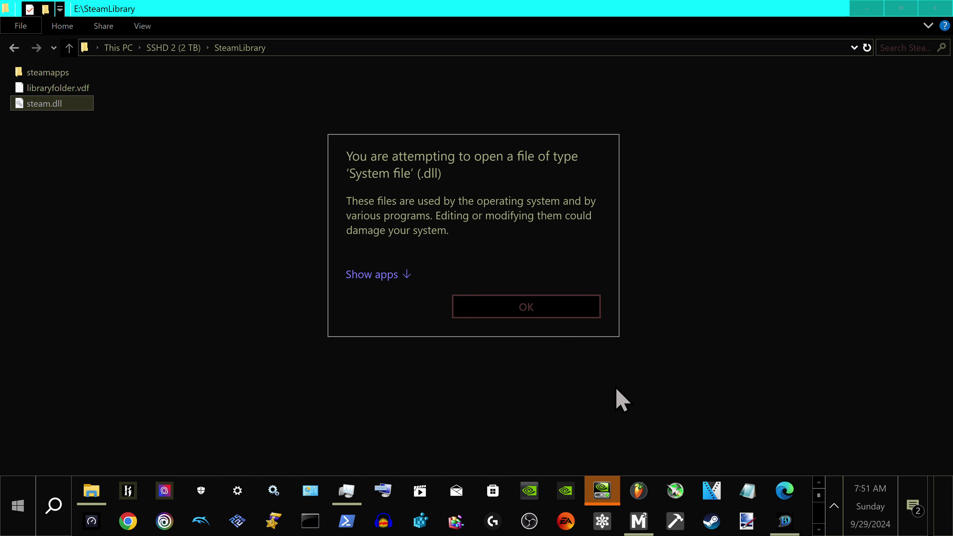
{"action": "key", "text": "Return"}
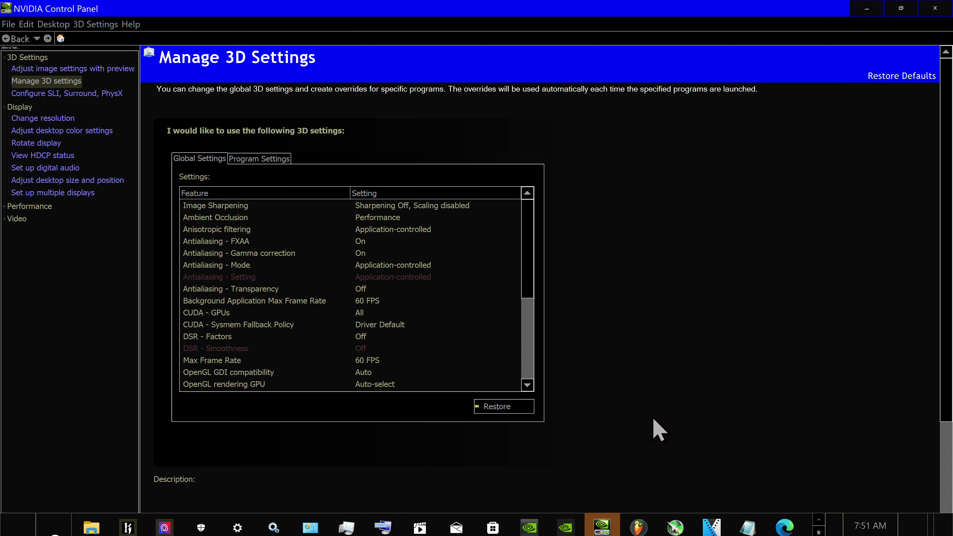
- In the NVIDIA Control Panel, examine the display's resolution, refresh rate and color settings
{"action": "left_click", "coordinate": [23, 119]}
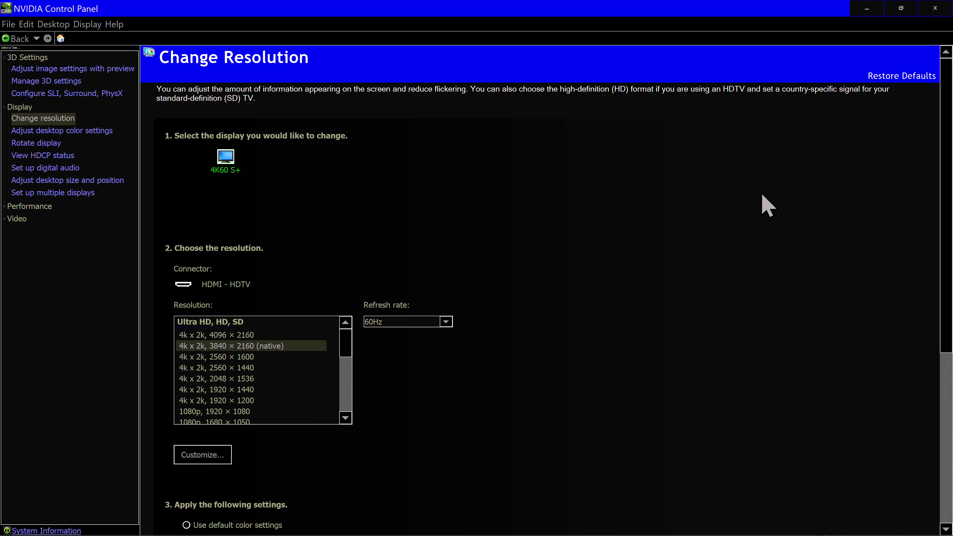
{"action": "scroll", "coordinate": [772, 203], "scroll_direction": "down", "scroll_amount": 5}
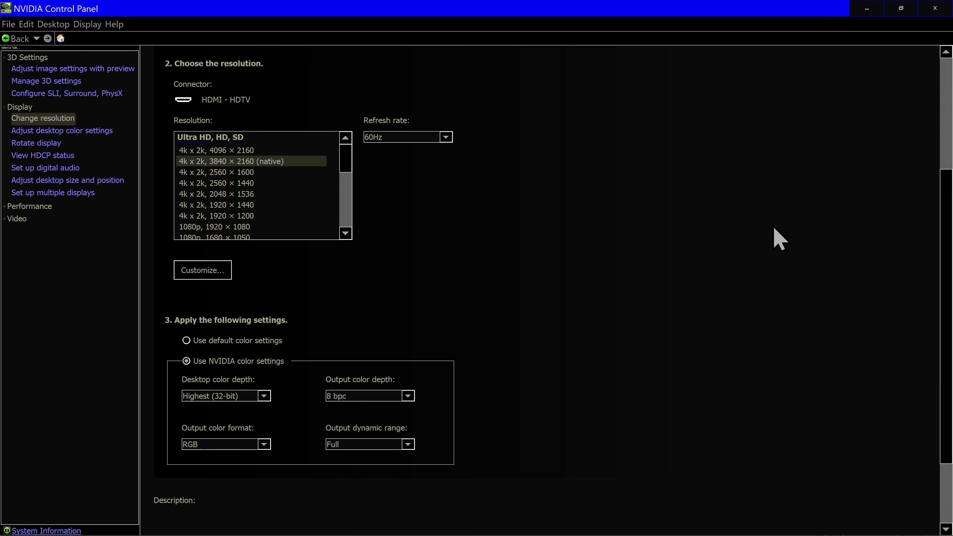
{"action": "scroll", "coordinate": [608, 329], "scroll_direction": "down", "scroll_amount": 2}
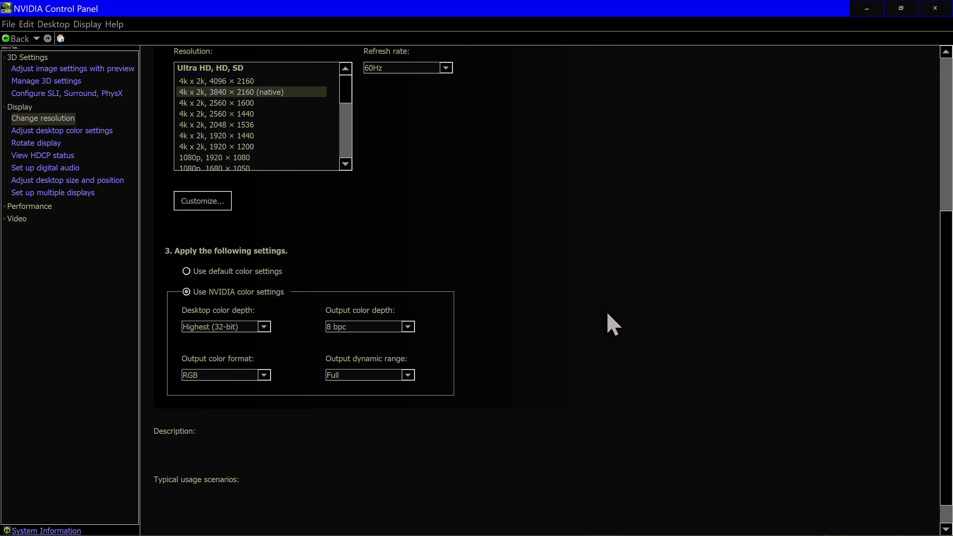
{"action": "scroll", "coordinate": [610, 324], "scroll_direction": "up", "scroll_amount": 3}
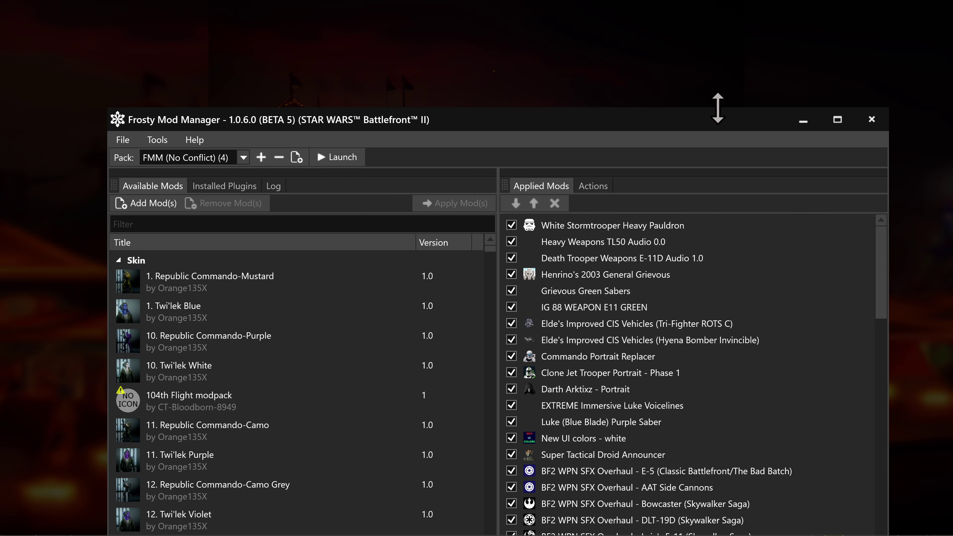
- Maximize Frosty Mod Manager and switch the mod pack to FE1 Final
{"action": "left_click", "coordinate": [837, 120]}
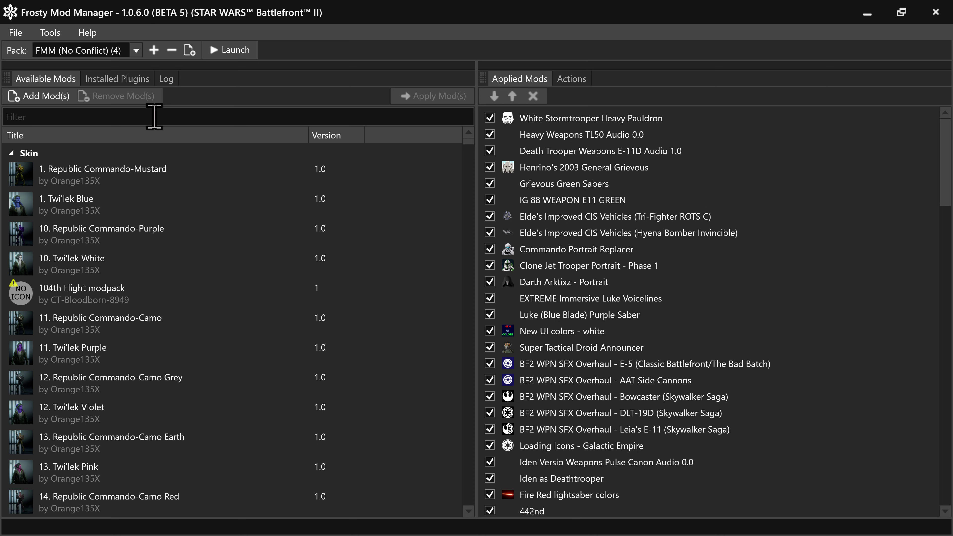
{"action": "left_click", "coordinate": [75, 52]}
{"action": "scroll", "coordinate": [92, 124], "scroll_direction": "up", "scroll_amount": 2}
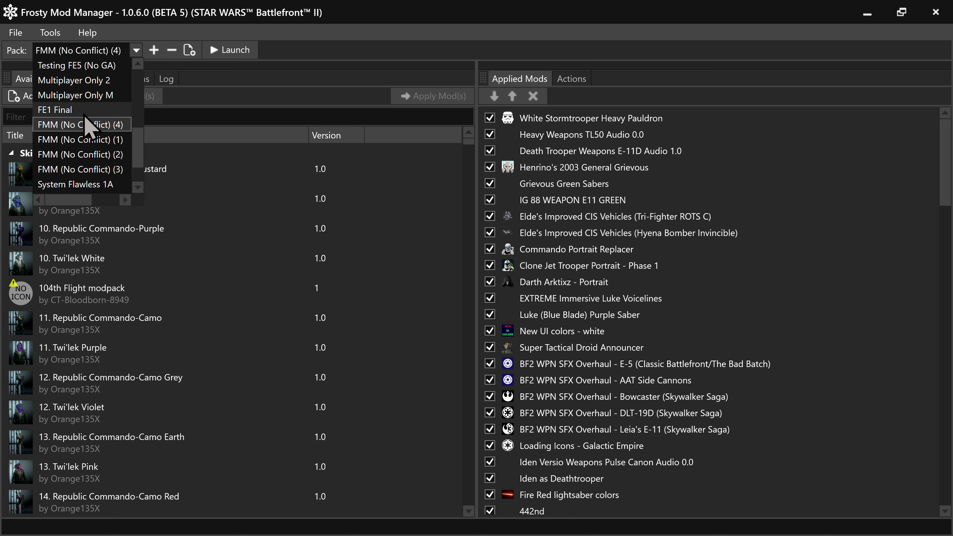
{"action": "left_click", "coordinate": [69, 155]}
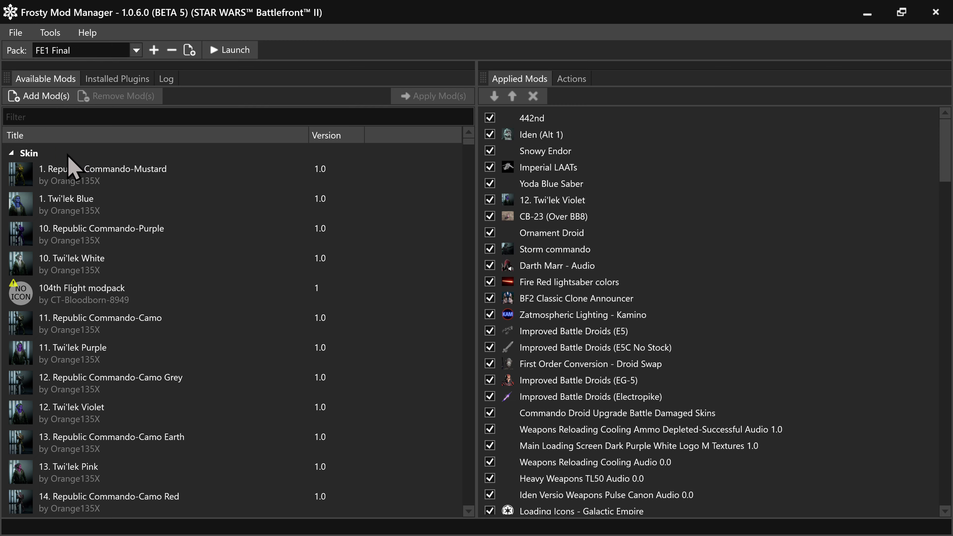
- Look through the pack's applied mods, restore the window to its smaller size, and move it up the screen
{"action": "scroll", "coordinate": [750, 230], "scroll_direction": "down", "scroll_amount": 5}
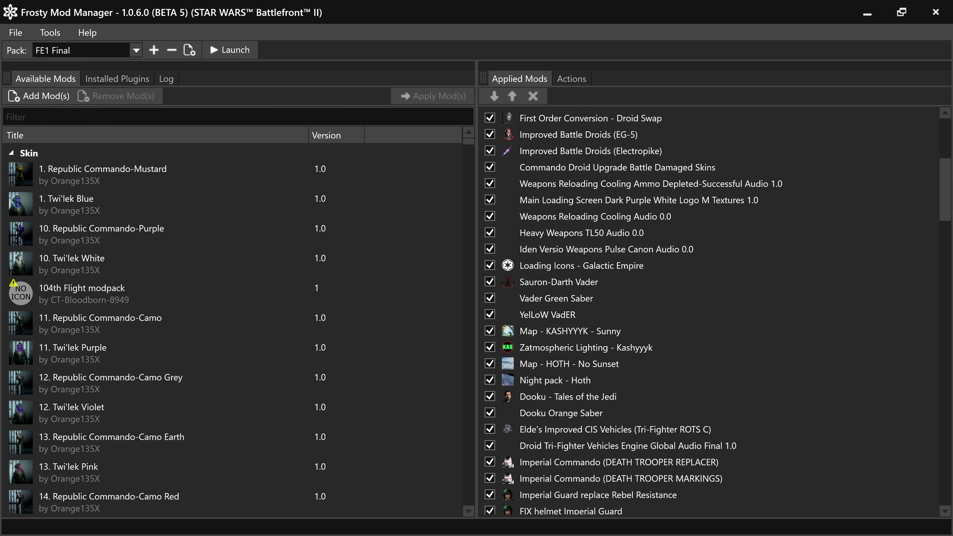
{"action": "left_click_drag", "start_coordinate": [945, 190], "coordinate": [946, 466]}
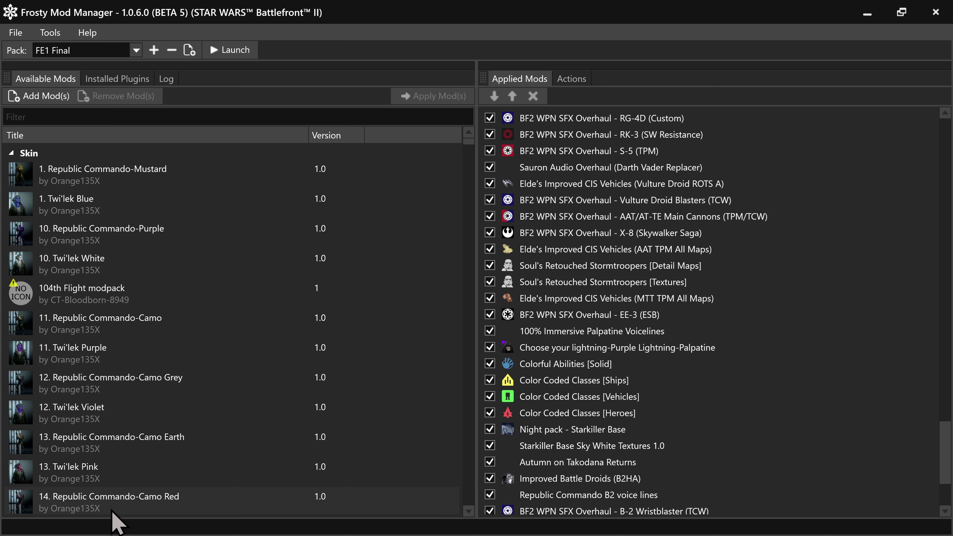
{"action": "left_click", "coordinate": [901, 12]}
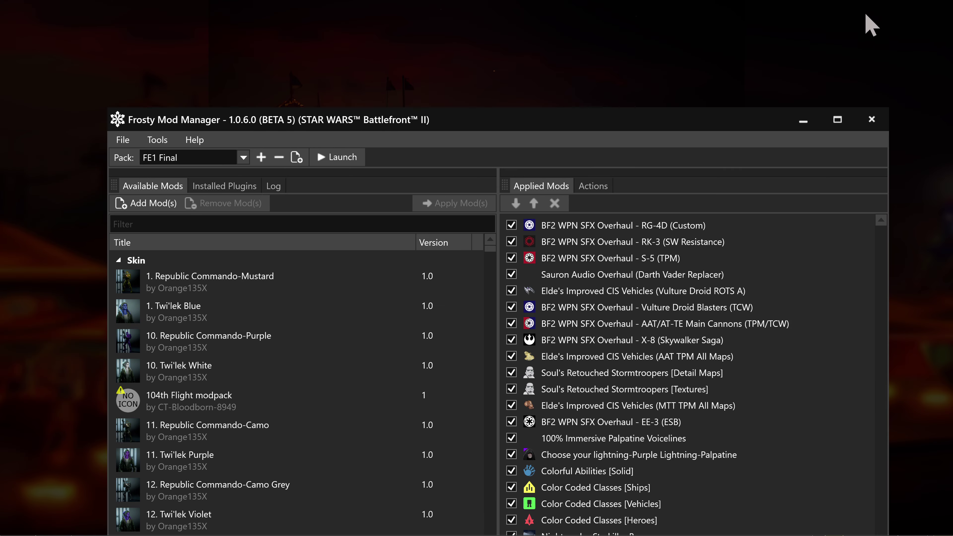
{"action": "left_click_drag", "start_coordinate": [546, 119], "coordinate": [555, 23]}
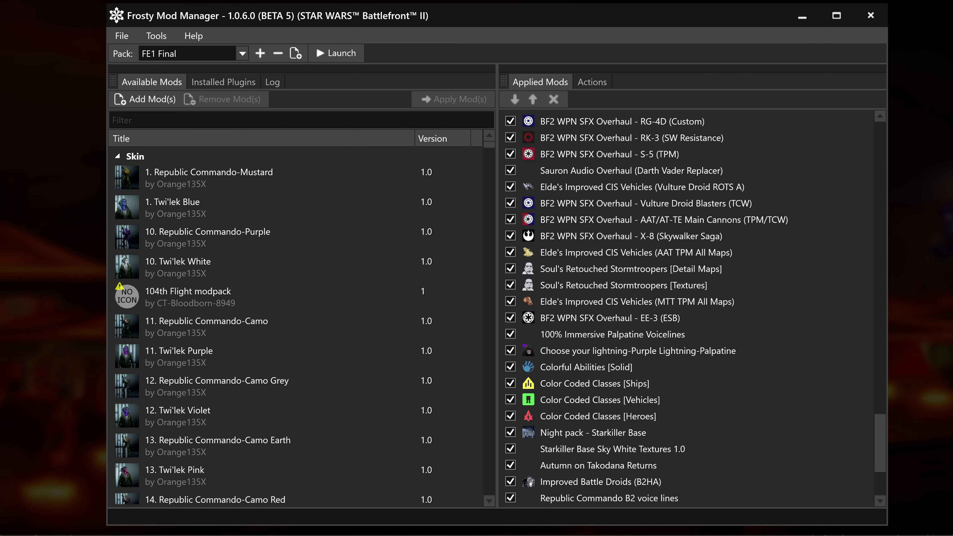
- Filter the available mods with ";"
{"action": "mouse_move", "coordinate": [94, 533]}
{"action": "right_click", "coordinate": [99, 505]}
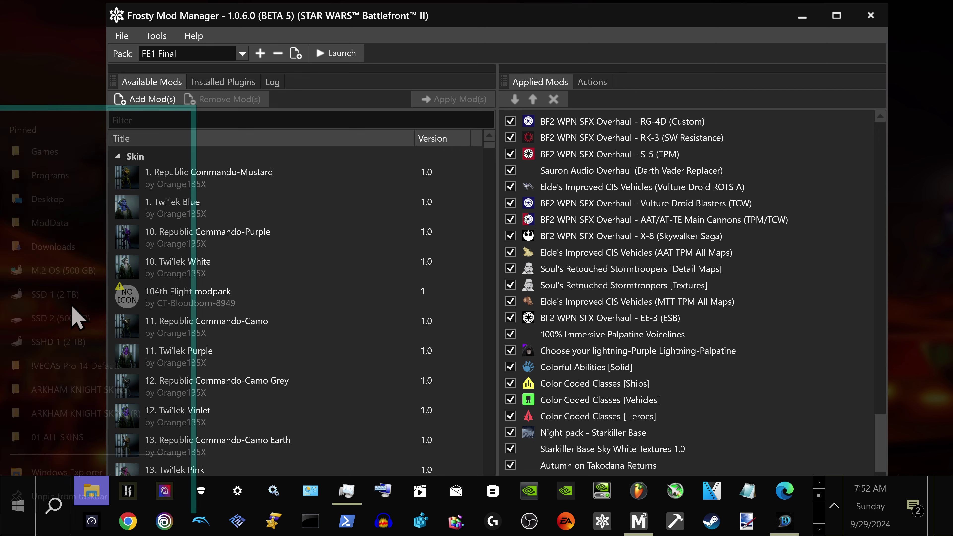
{"action": "left_click", "coordinate": [287, 121]}
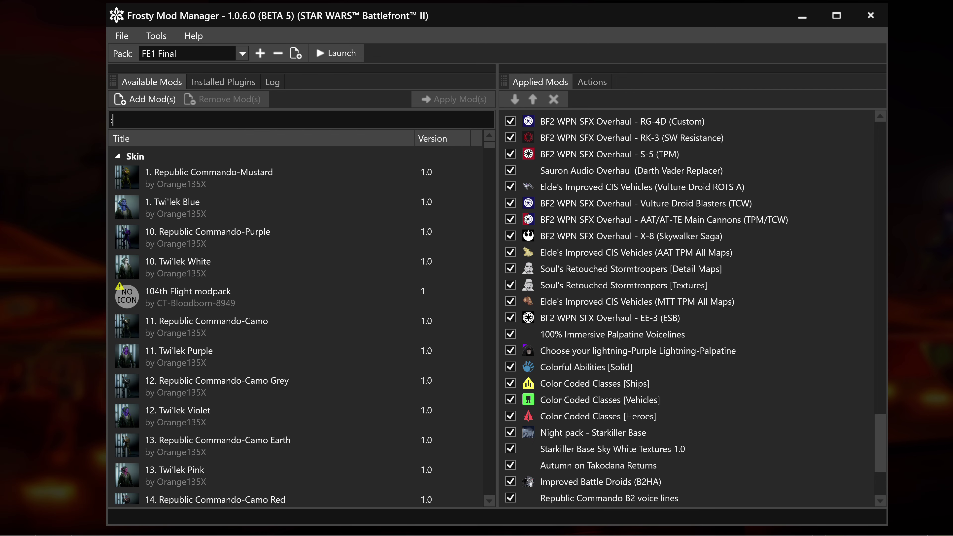
{"action": "type", "text": ";"}
{"action": "key", "text": "Return"}
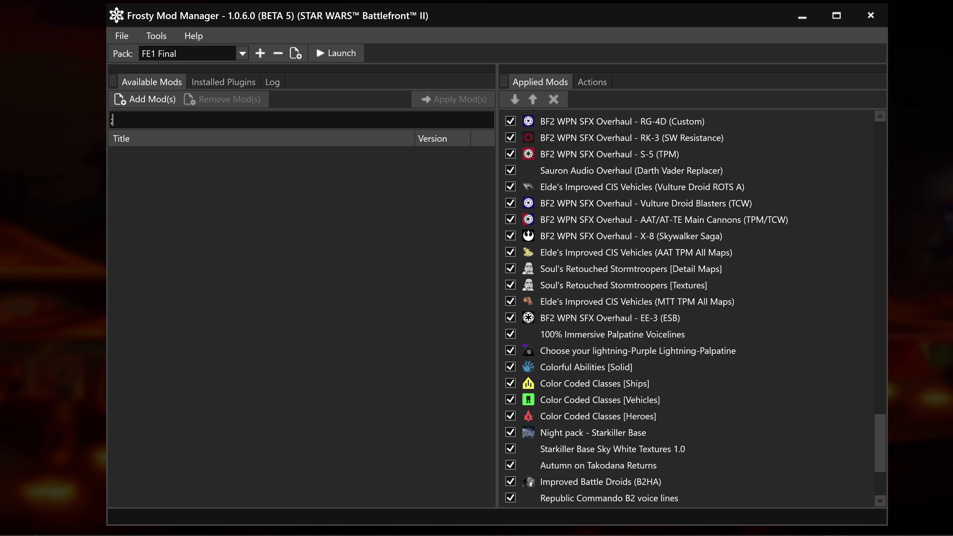
- Open the pinned ModData folder, select the FE1 Final folder in it, and close File Explorer
{"action": "right_click", "coordinate": [92, 496]}
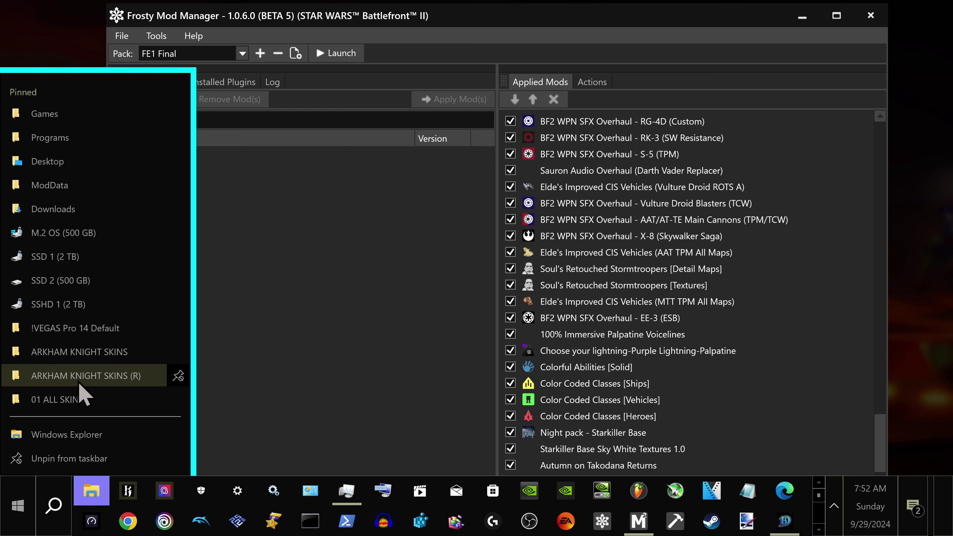
{"action": "left_click", "coordinate": [56, 187]}
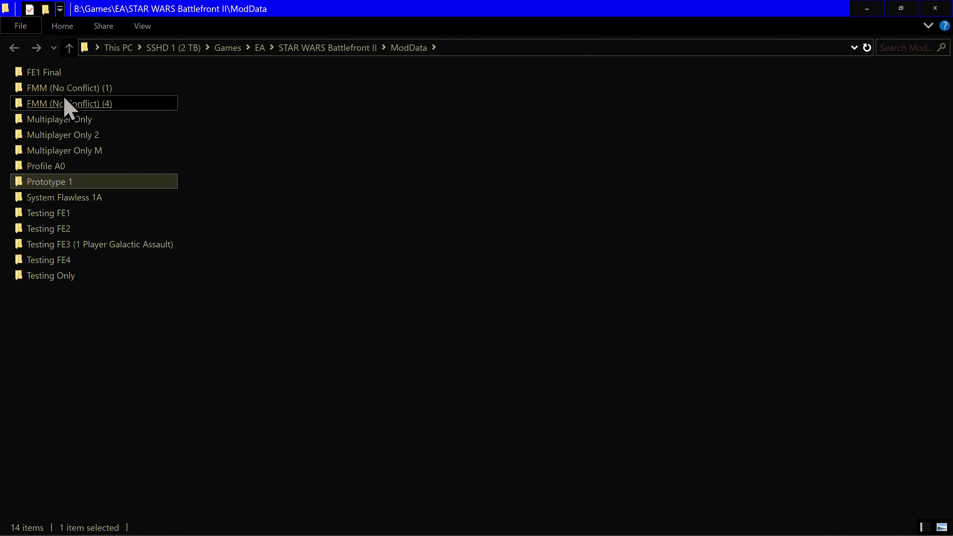
{"action": "left_click", "coordinate": [34, 72]}
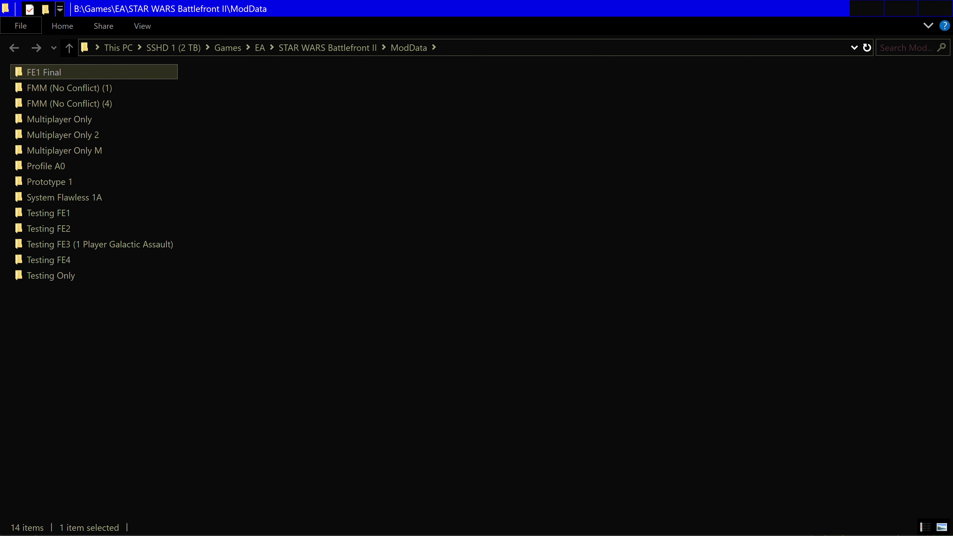
{"action": "left_click", "coordinate": [935, 8]}
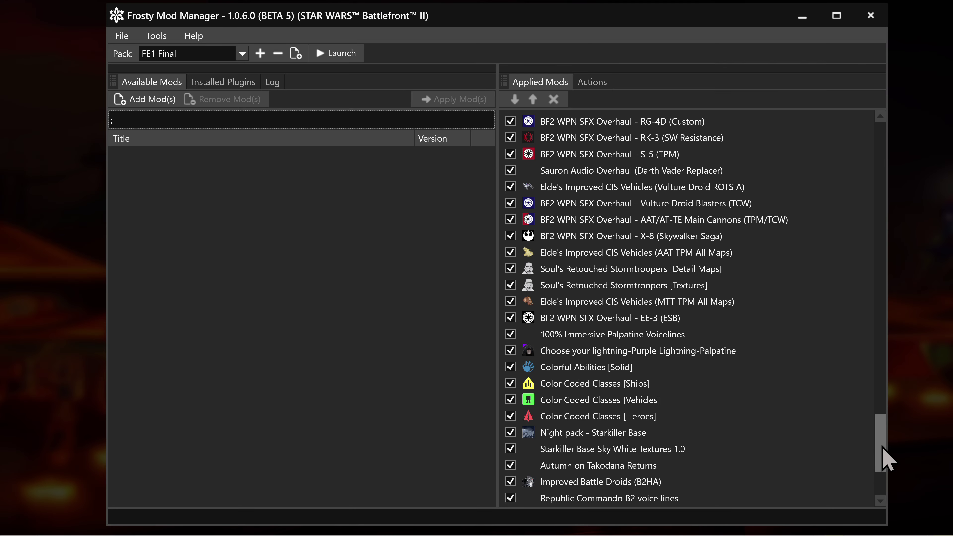
- Check the end of the applied mods list, launch the game with the FE1 Final pack, and minimize the EA window
{"action": "left_click_drag", "start_coordinate": [883, 447], "coordinate": [882, 475]}
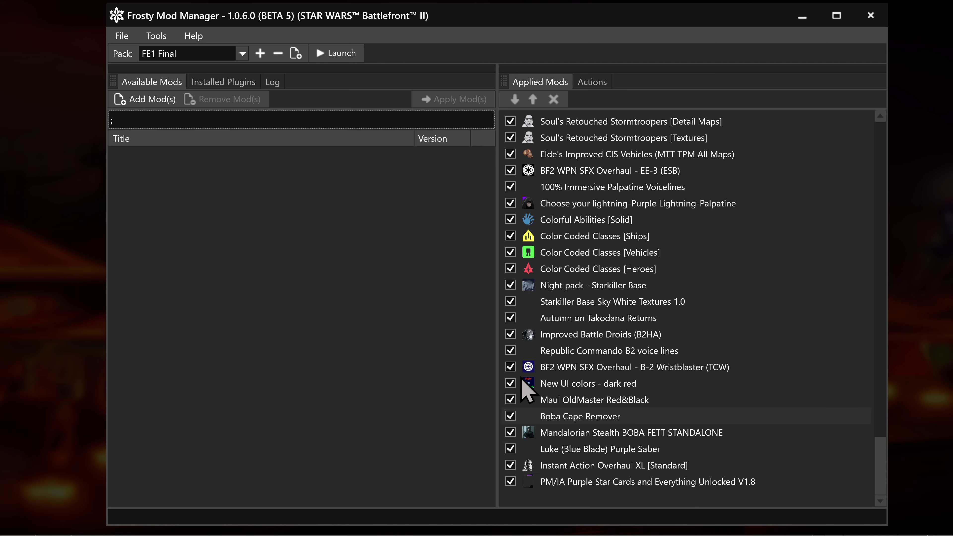
{"action": "left_click", "coordinate": [328, 53]}
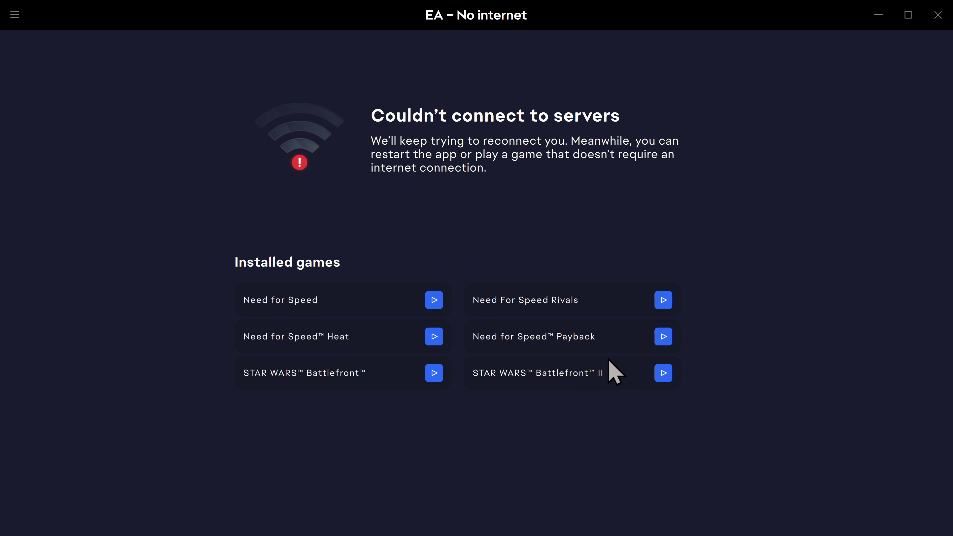
{"action": "left_click", "coordinate": [879, 15]}
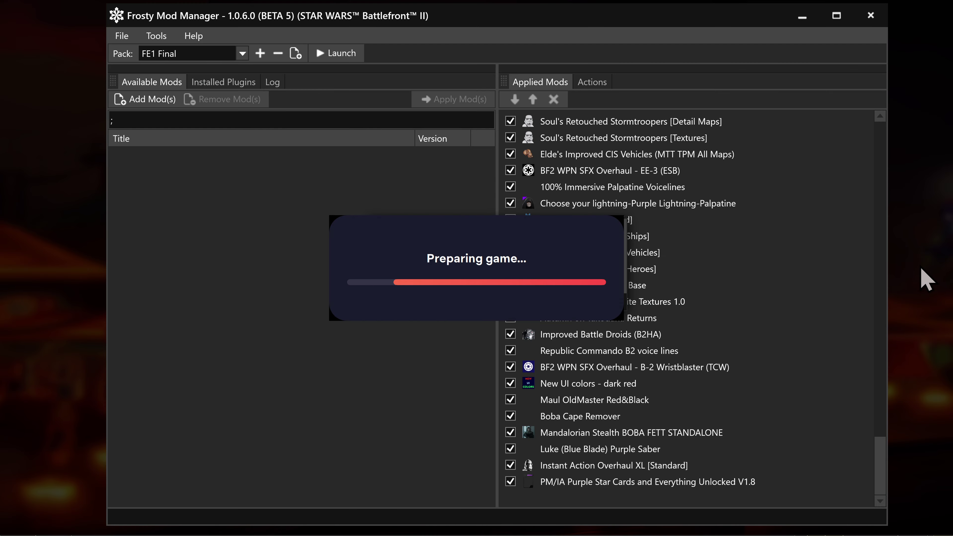
- Bring the EA app back up and start STAR WARS Battlefront II from the installed games
{"action": "mouse_move", "coordinate": [709, 531]}
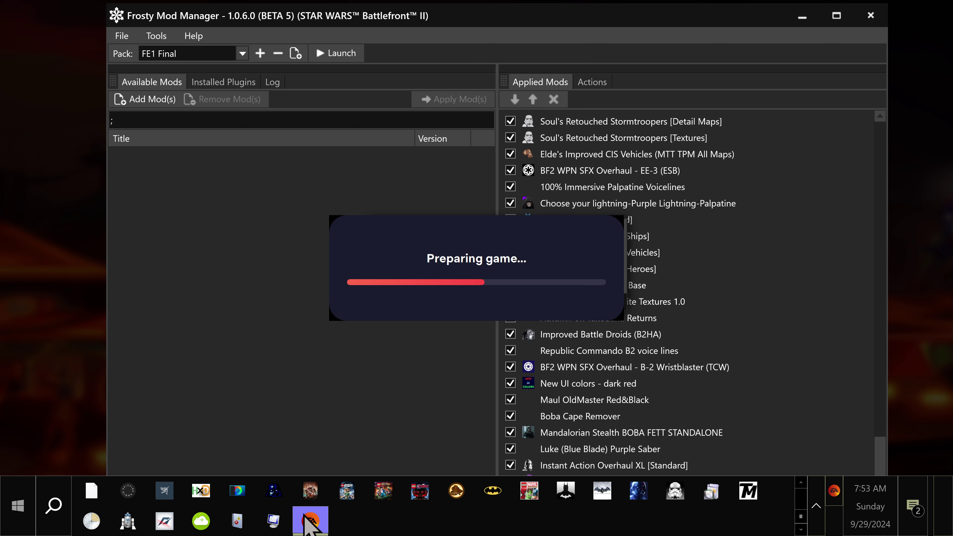
{"action": "left_click", "coordinate": [816, 506]}
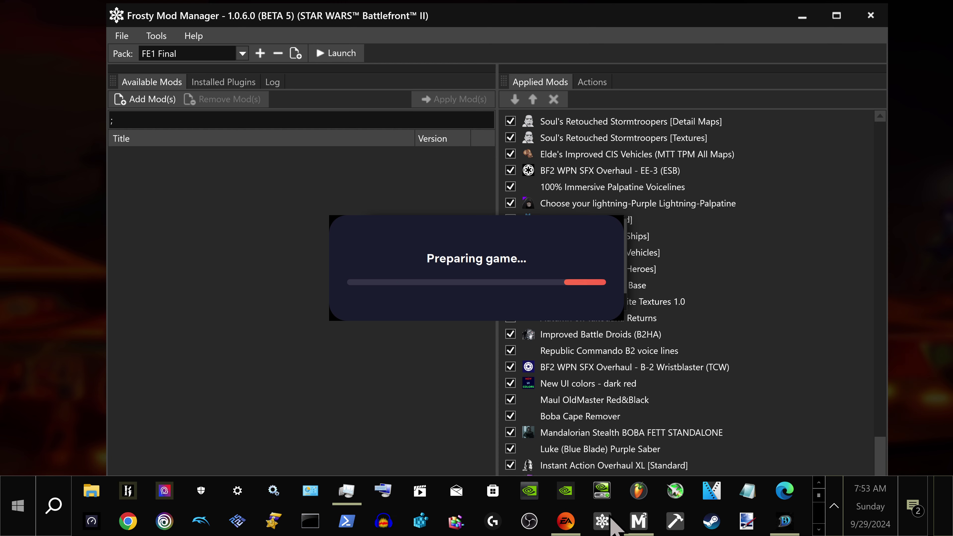
{"action": "left_click", "coordinate": [566, 521]}
{"action": "left_click", "coordinate": [664, 373]}
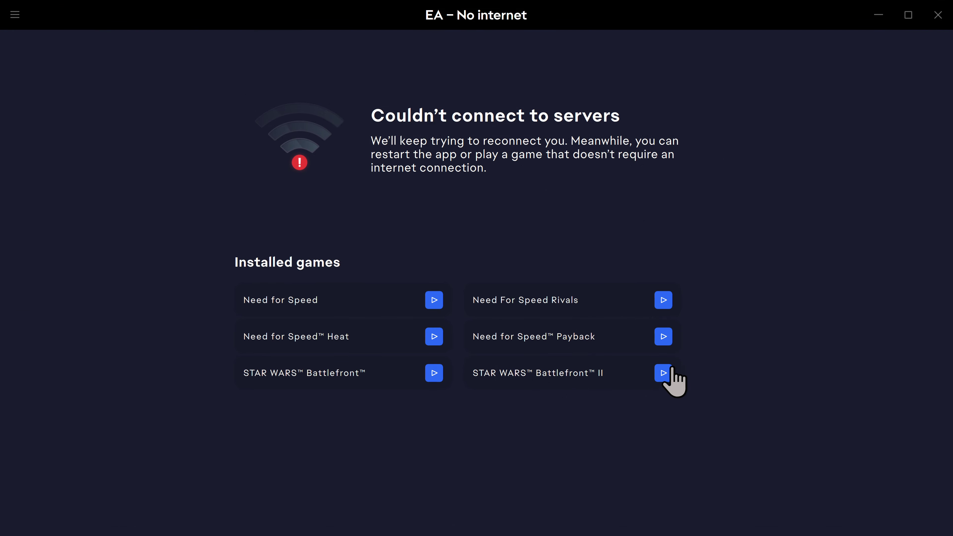